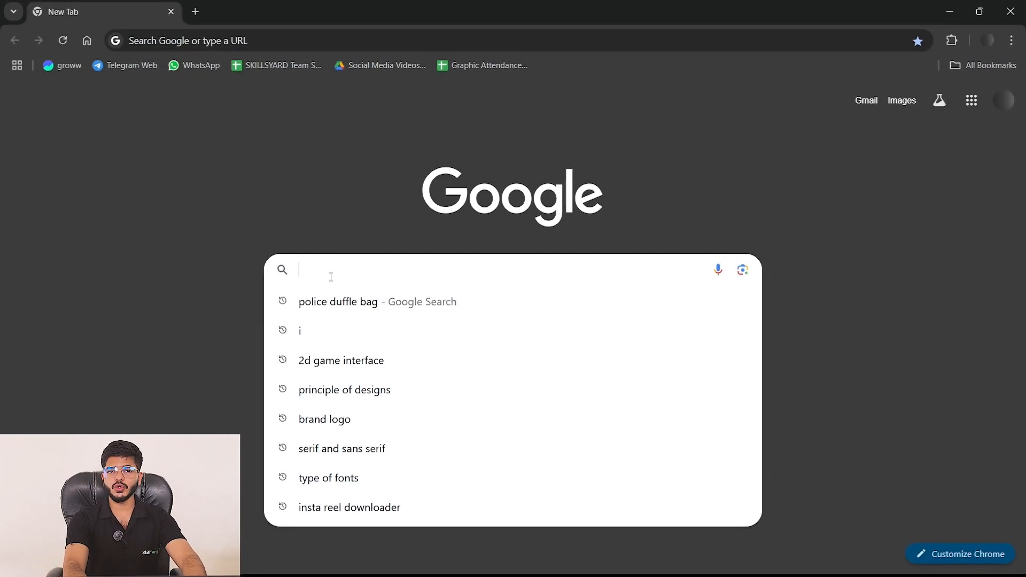
# Search the web for blender, open the official blender.org site and look through its home page.
pyautogui.write('blender')
pyautogui.press('Return')
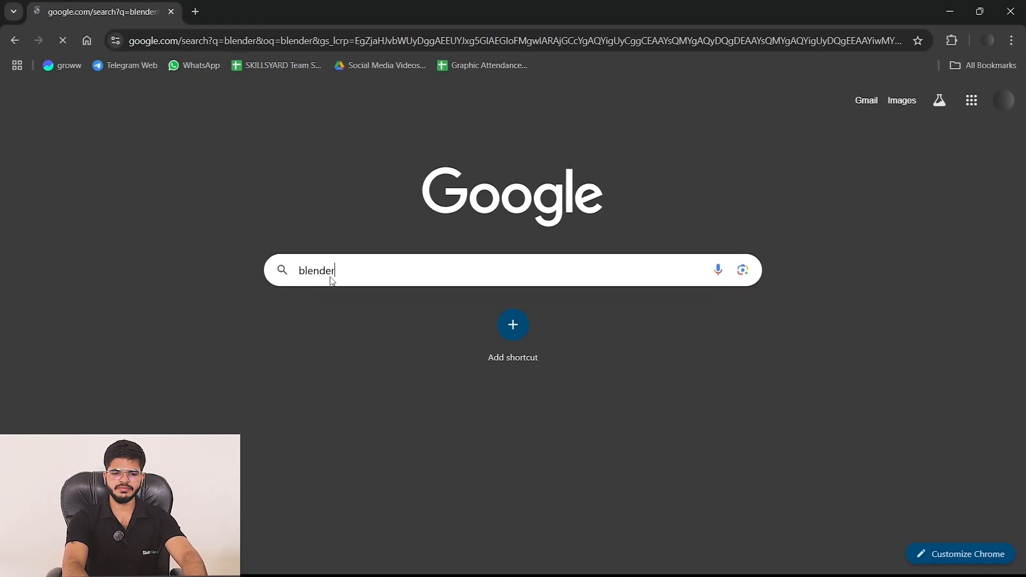
pyautogui.click(213, 226)
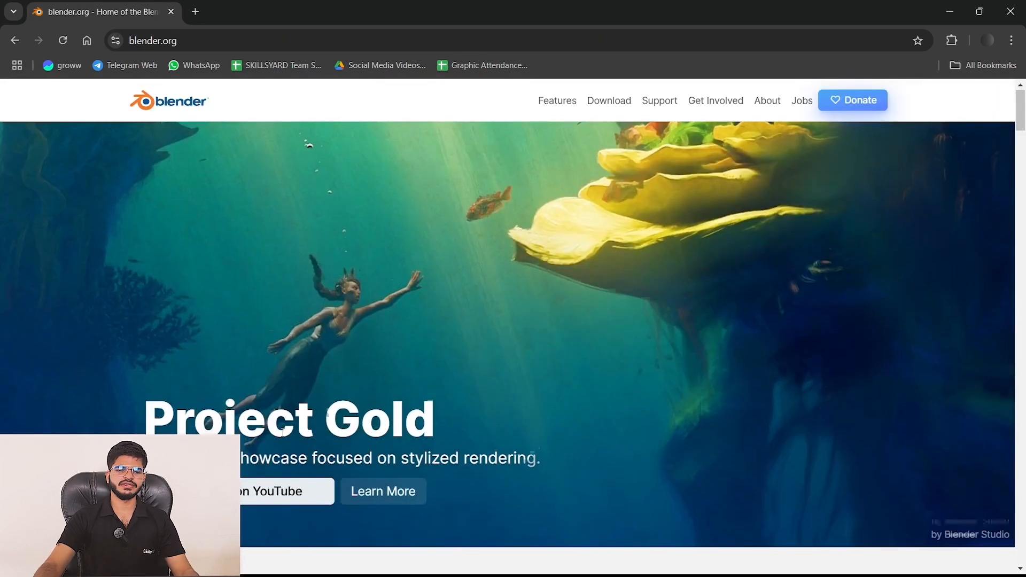
pyautogui.scroll(-10, 403, 263)
pyautogui.scroll(-5, 274, 447)
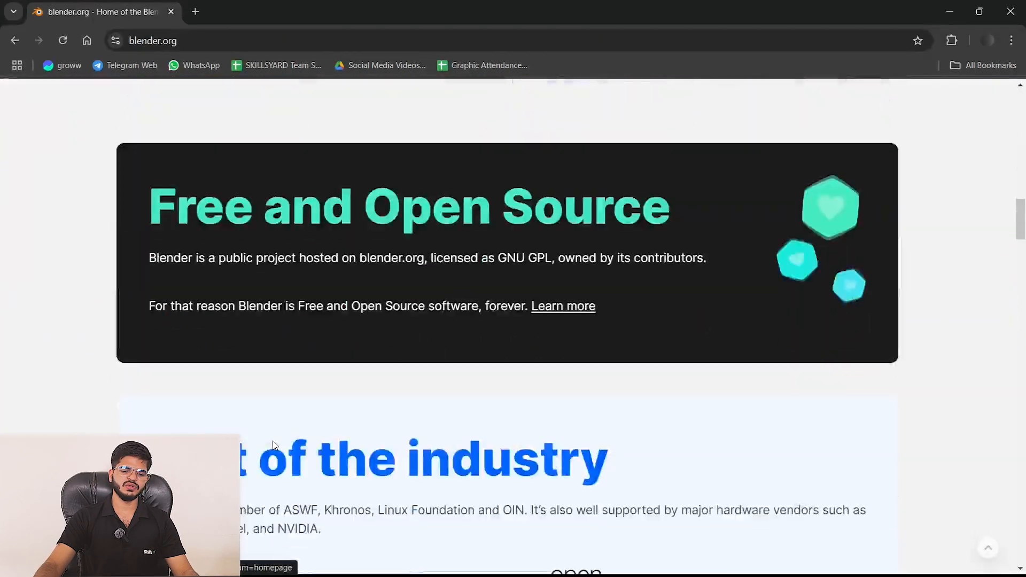
pyautogui.scroll(15, 275, 423)
pyautogui.scroll(2, 258, 298)
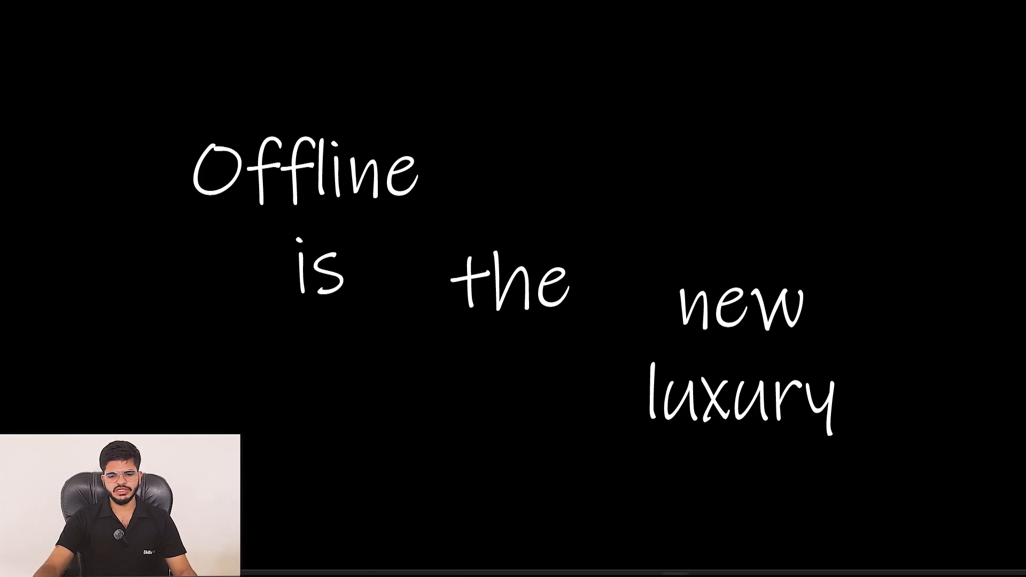
# Switch to Blender 4.2 and dismiss the splash screen to reach the default scene.
pyautogui.click(676, 560)
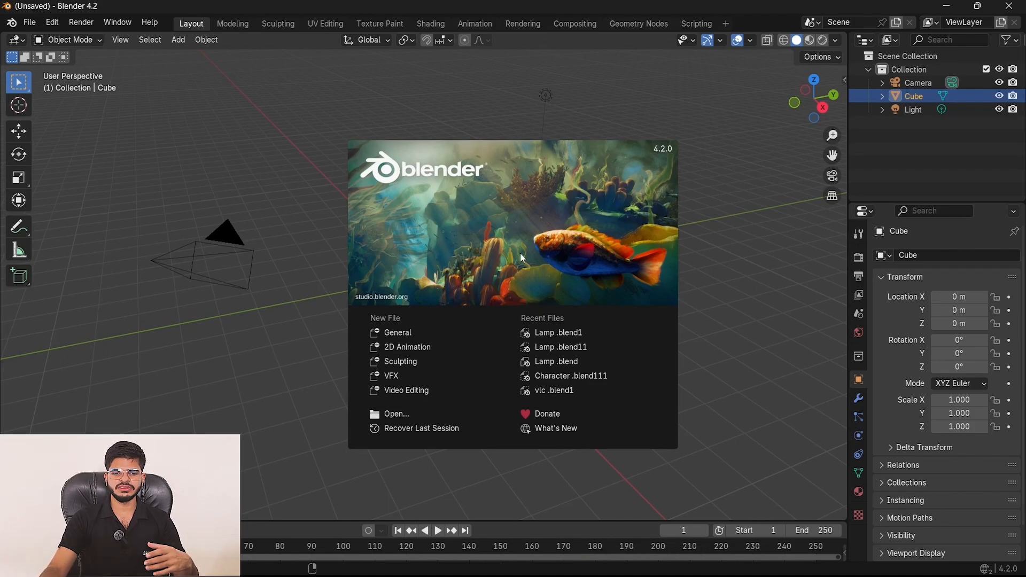
pyautogui.click(239, 382)
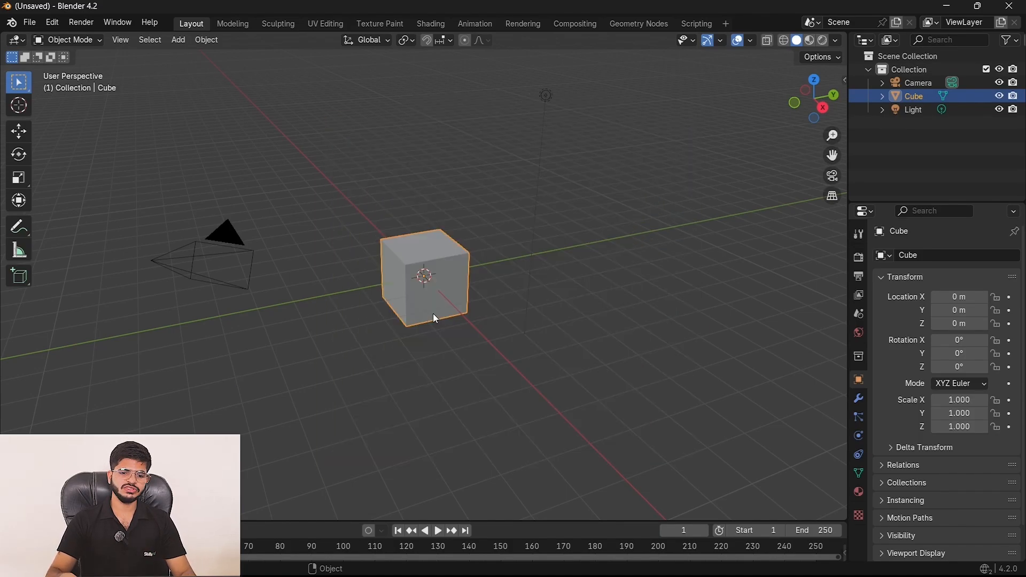
# Box-select the camera, cube and light together in the viewport and clear the selection.
pyautogui.moveTo(144, 135); pyautogui.dragTo(636, 447)
pyautogui.moveTo(157, 115); pyautogui.dragTo(602, 413)
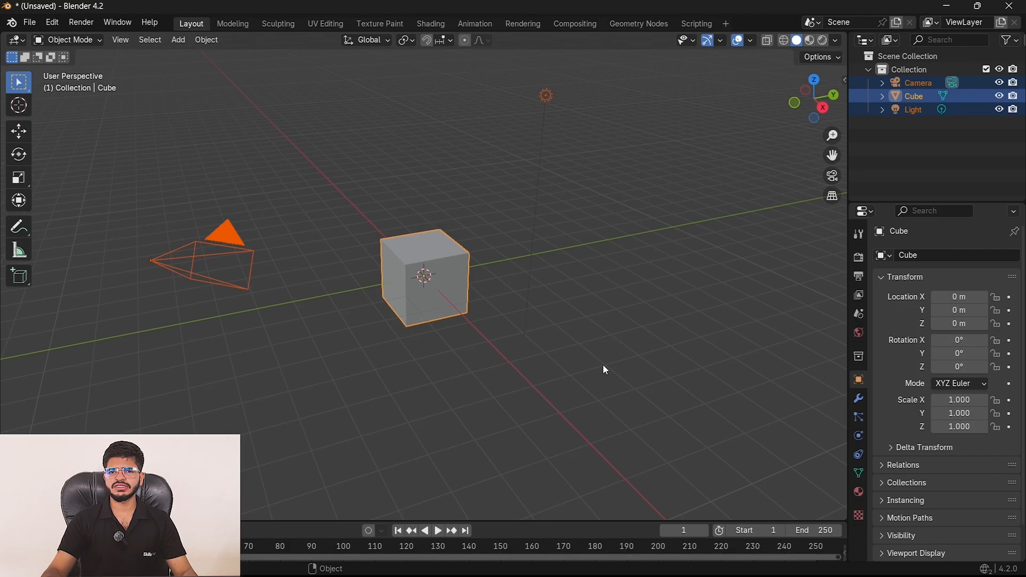
pyautogui.click(601, 304)
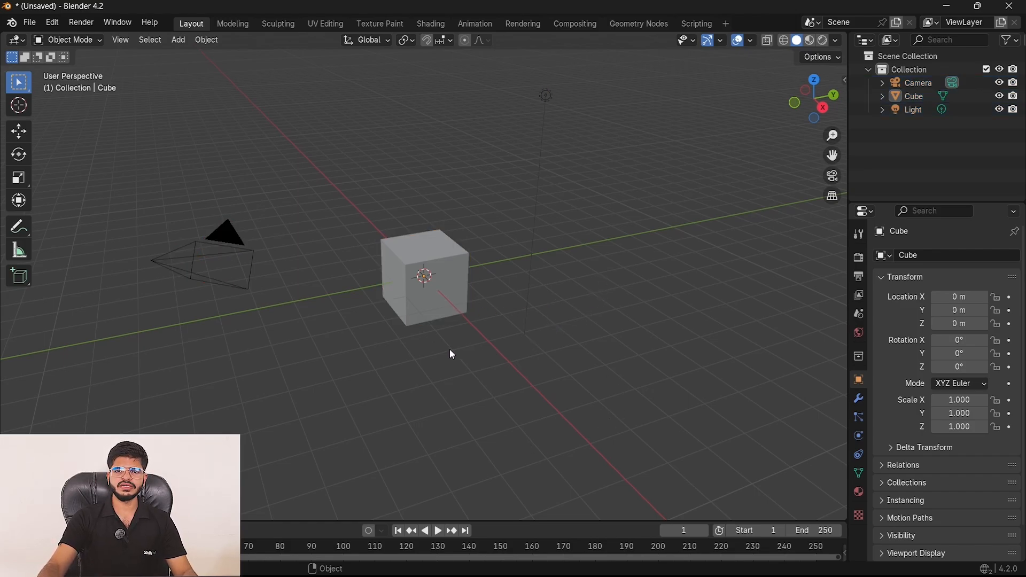
# Select the camera, the cube and the light one after another in the viewport.
pyautogui.click(230, 227)
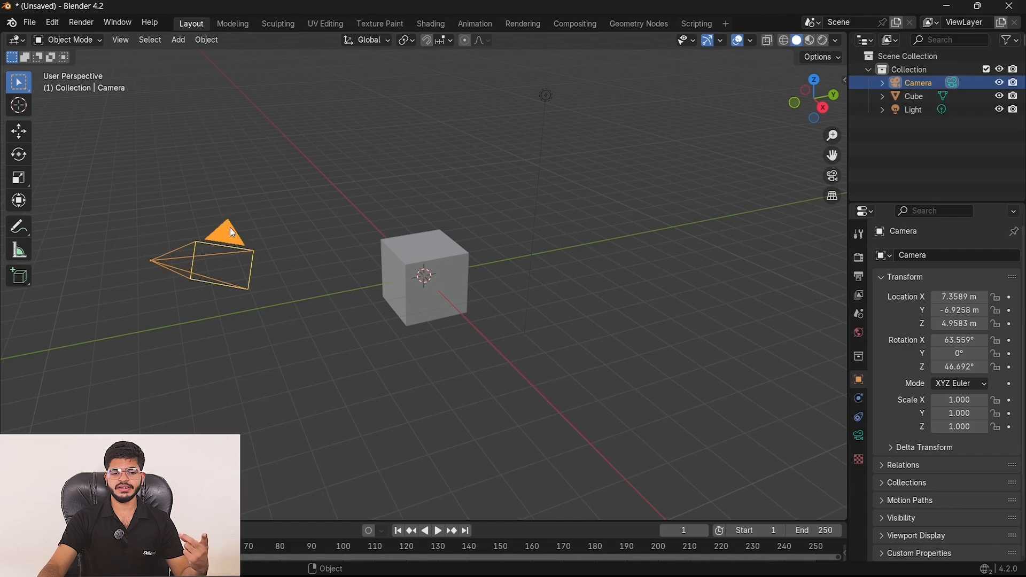
pyautogui.click(429, 264)
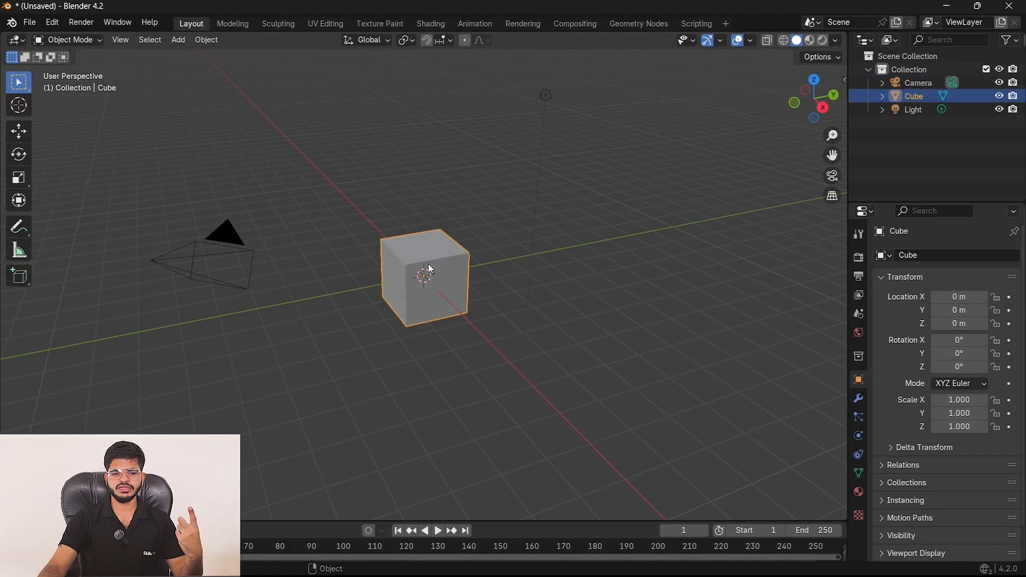
pyautogui.click(545, 95)
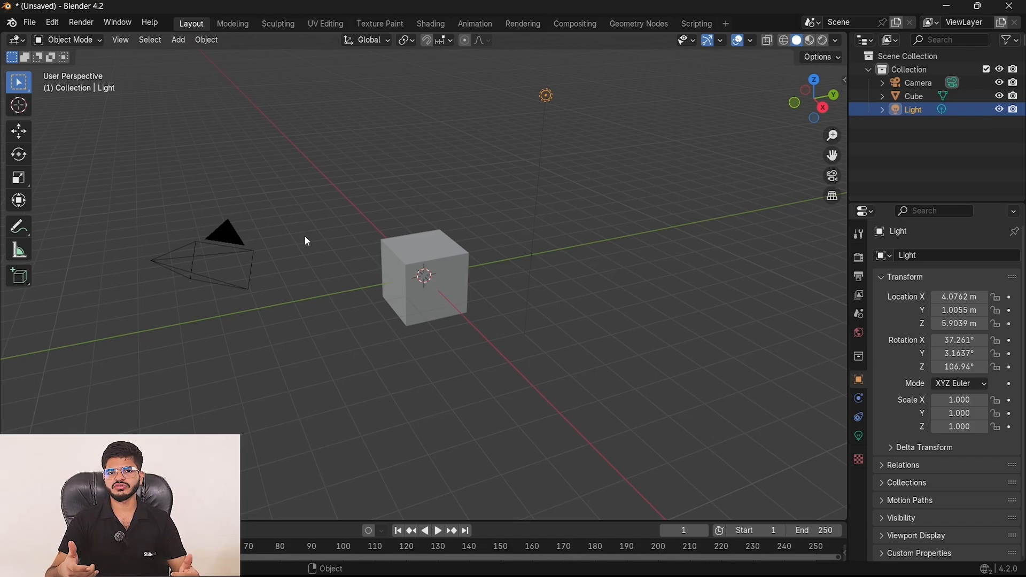
# Box-select only the camera and, separately, only the light in the viewport.
pyautogui.moveTo(279, 368); pyautogui.dragTo(177, 155)
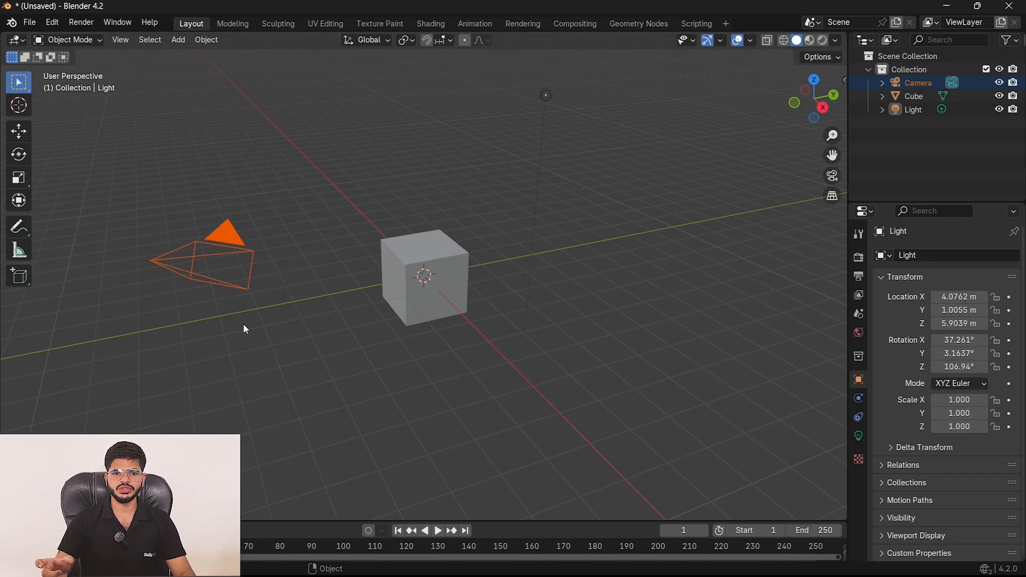
pyautogui.moveTo(318, 383); pyautogui.dragTo(187, 238)
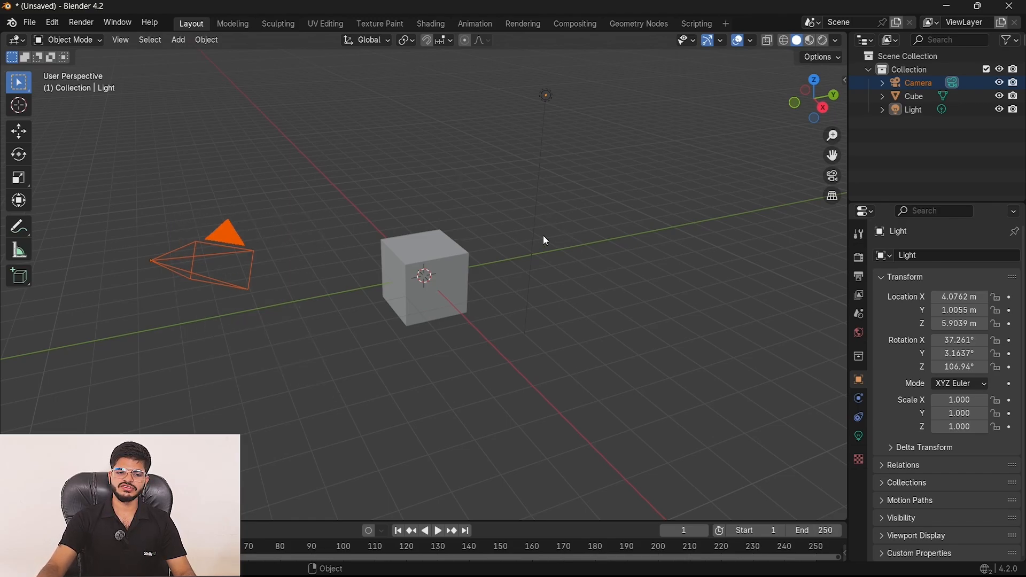
pyautogui.moveTo(598, 176); pyautogui.dragTo(513, 85)
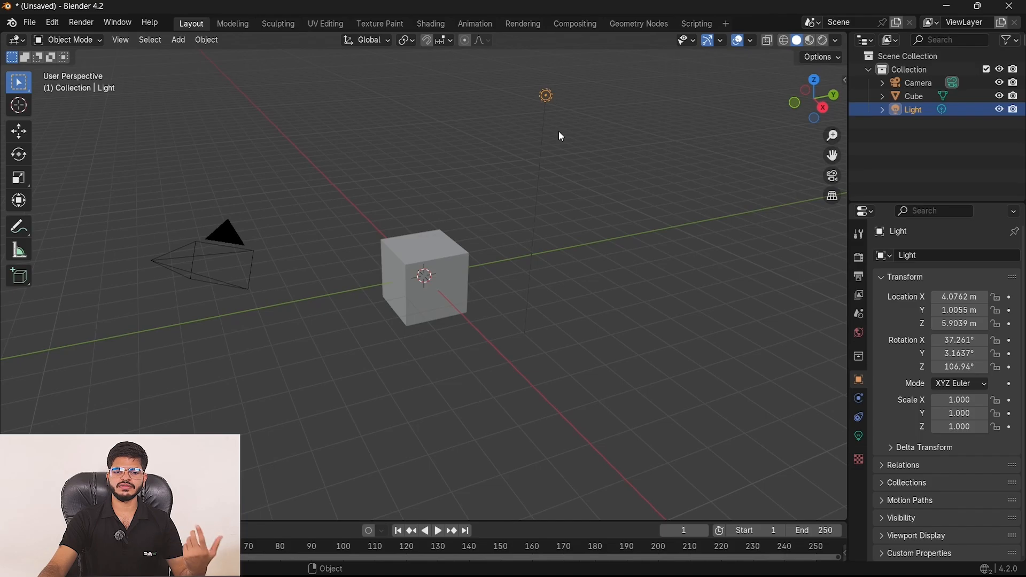
pyautogui.moveTo(560, 116); pyautogui.dragTo(514, 76)
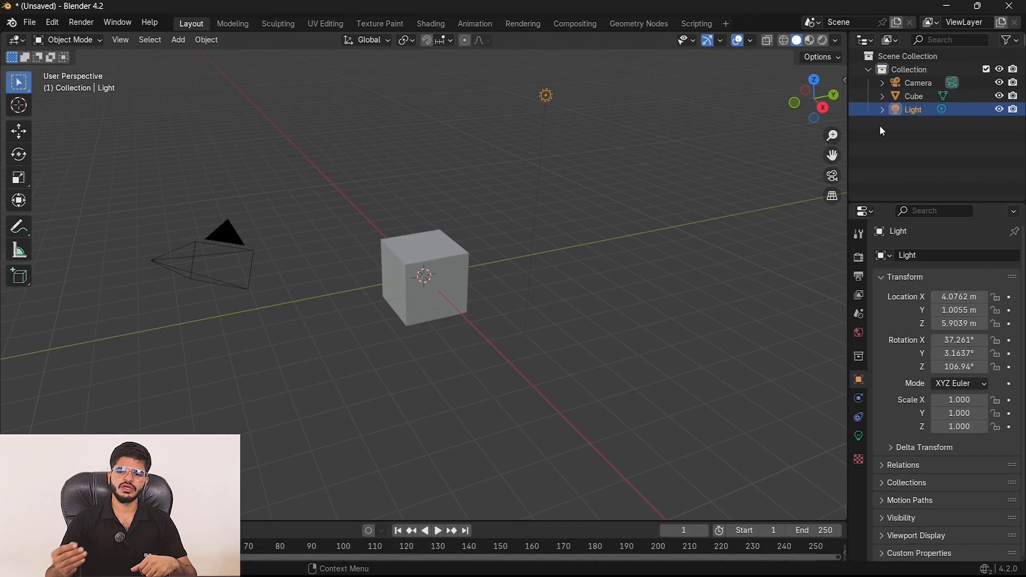
# Select the Camera, Light and Cube by name in turn in the outliner, ending on the Cube.
pyautogui.click(910, 84)
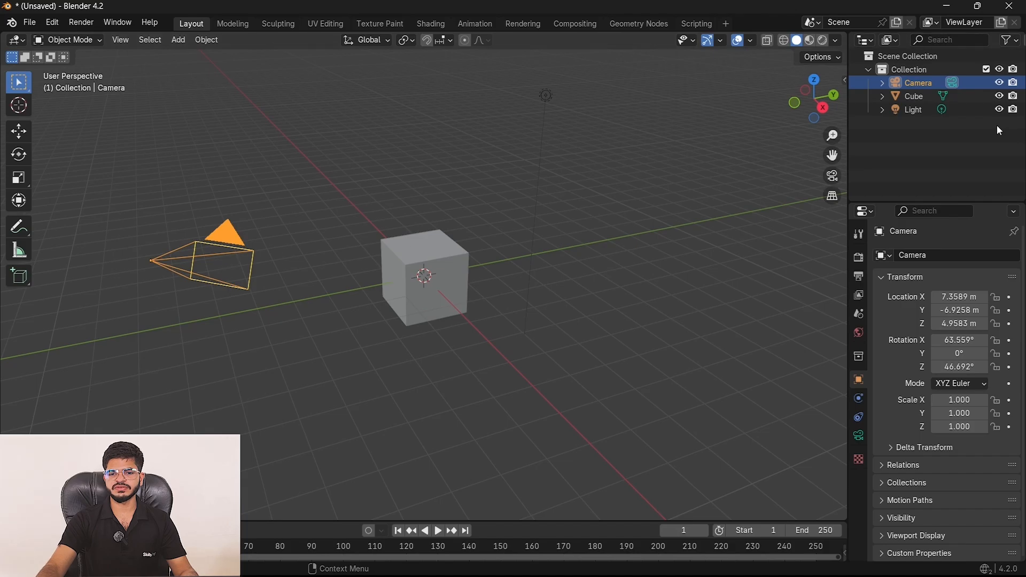
pyautogui.click(906, 110)
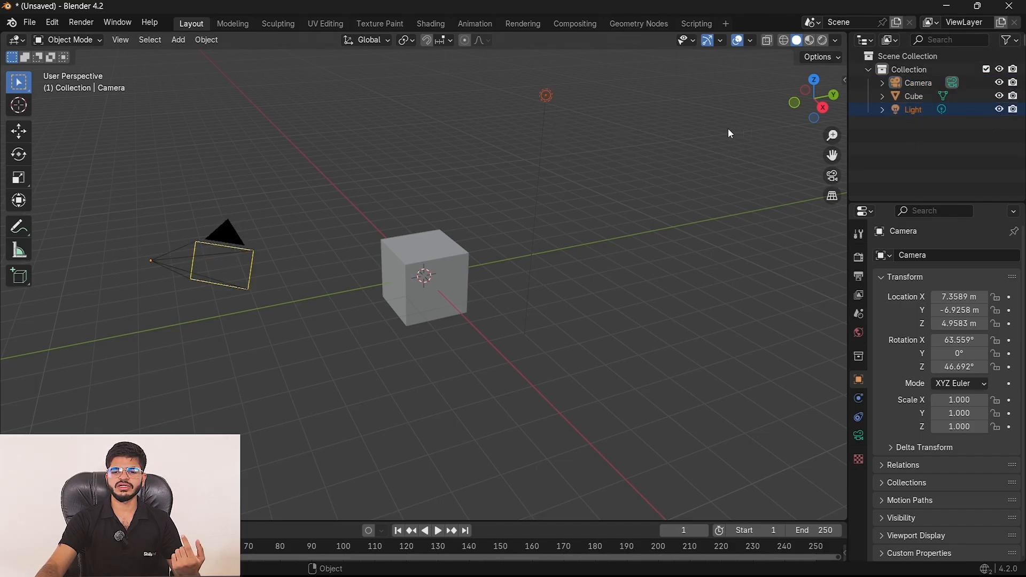
pyautogui.click(913, 97)
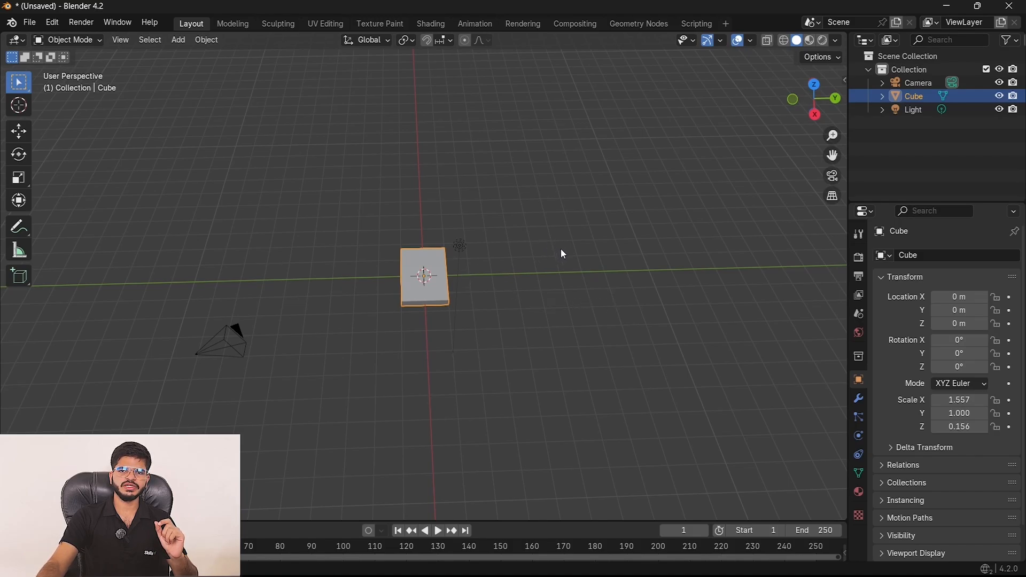
# Orbit around the flattened cube and examine it close up and from farther away.
pyautogui.moveTo(561, 252); pyautogui.dragTo(437, 275, button='middle')
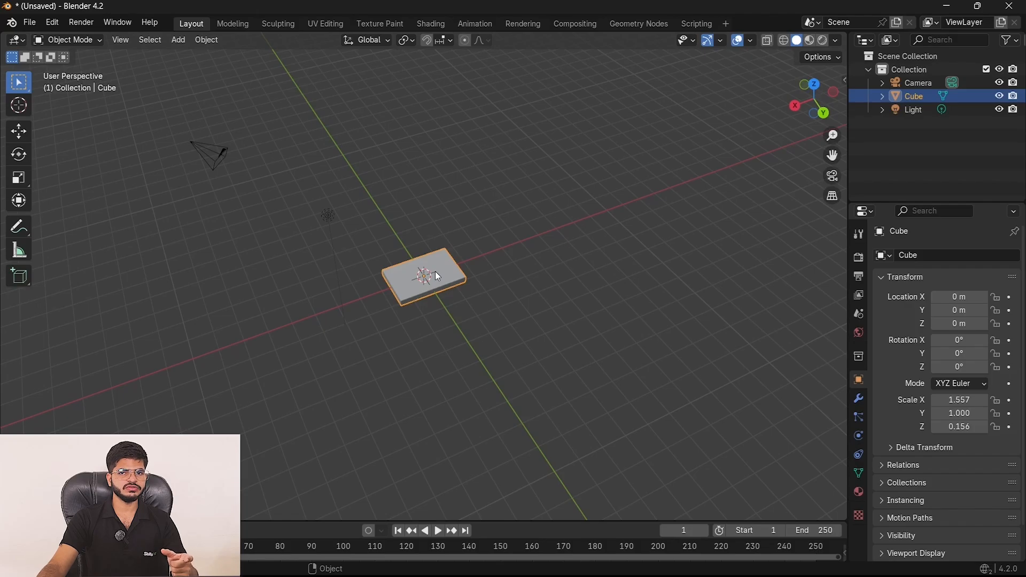
pyautogui.moveTo(437, 275); pyautogui.dragTo(522, 302, button='middle')
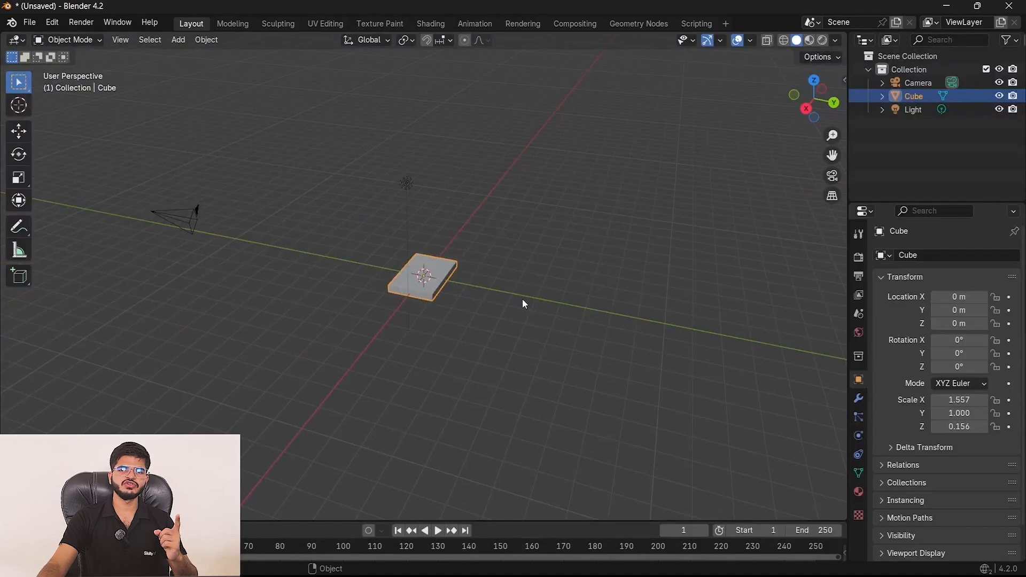
pyautogui.scroll(6, 523, 304)
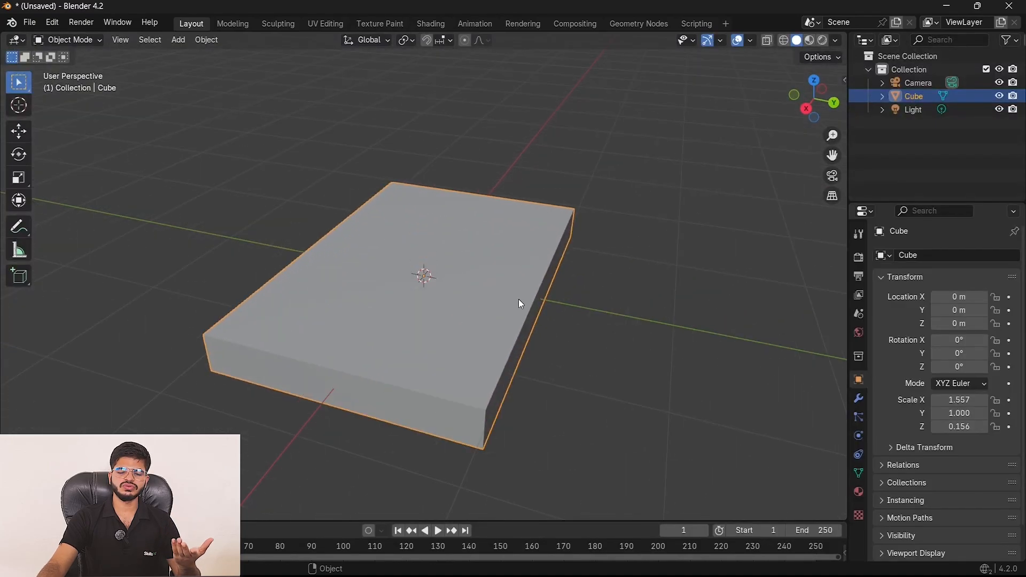
pyautogui.scroll(-7, 519, 301)
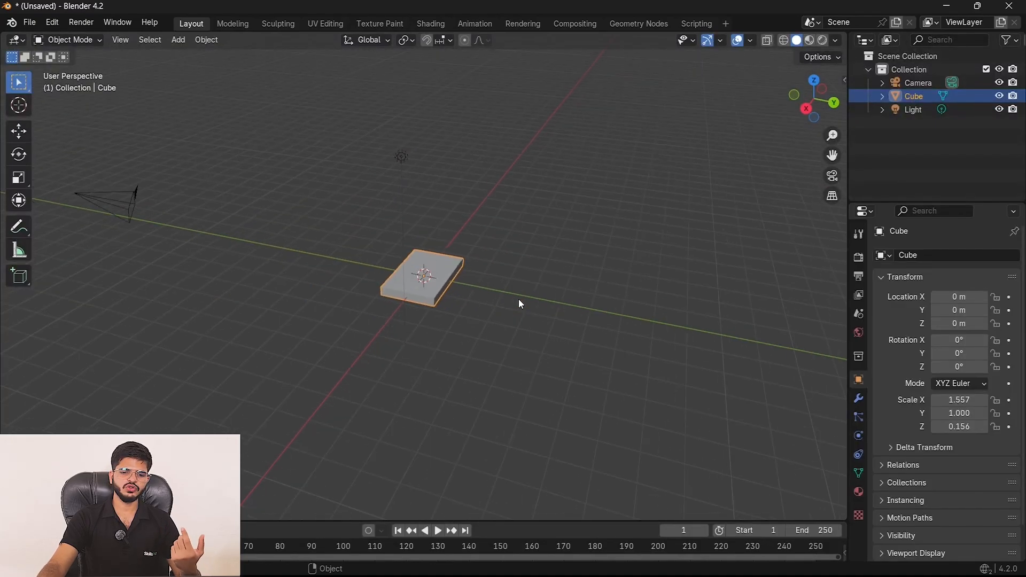
pyautogui.scroll(-3, 521, 303)
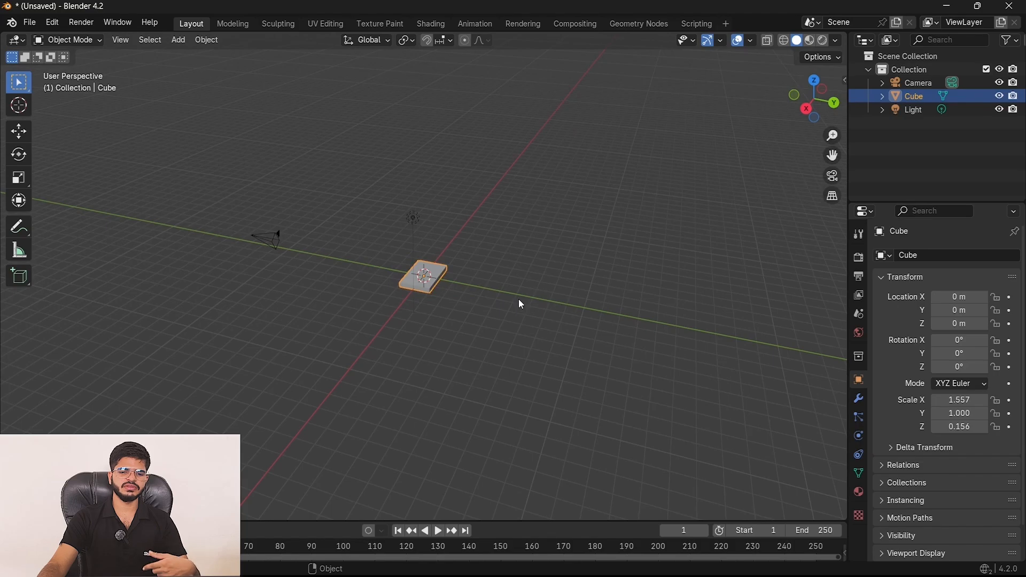
pyautogui.scroll(7, 519, 304)
pyautogui.scroll(-1, 519, 304)
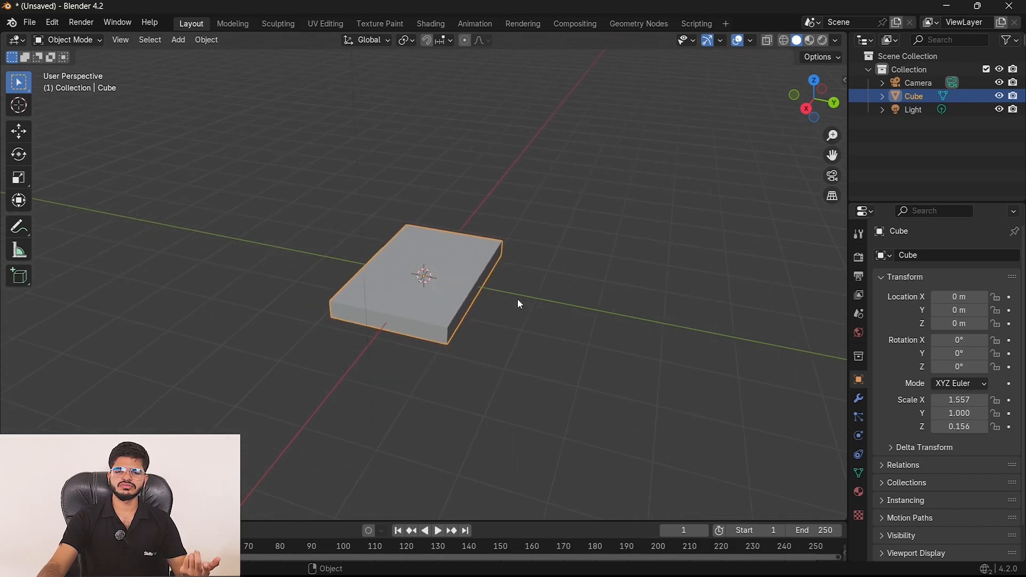
pyautogui.scroll(-5, 518, 300)
pyautogui.scroll(2, 612, 310)
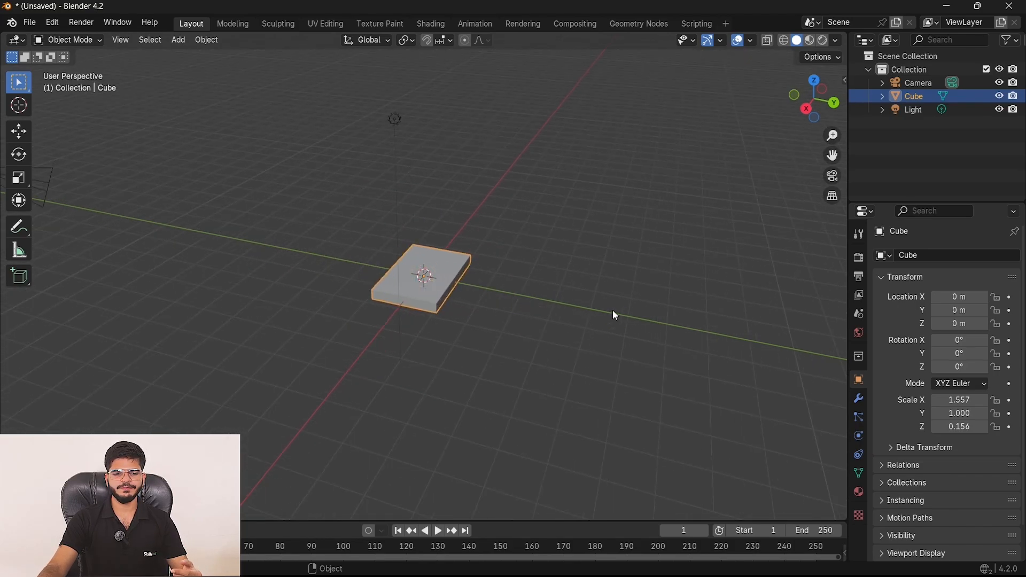
pyautogui.scroll(1, 524, 292)
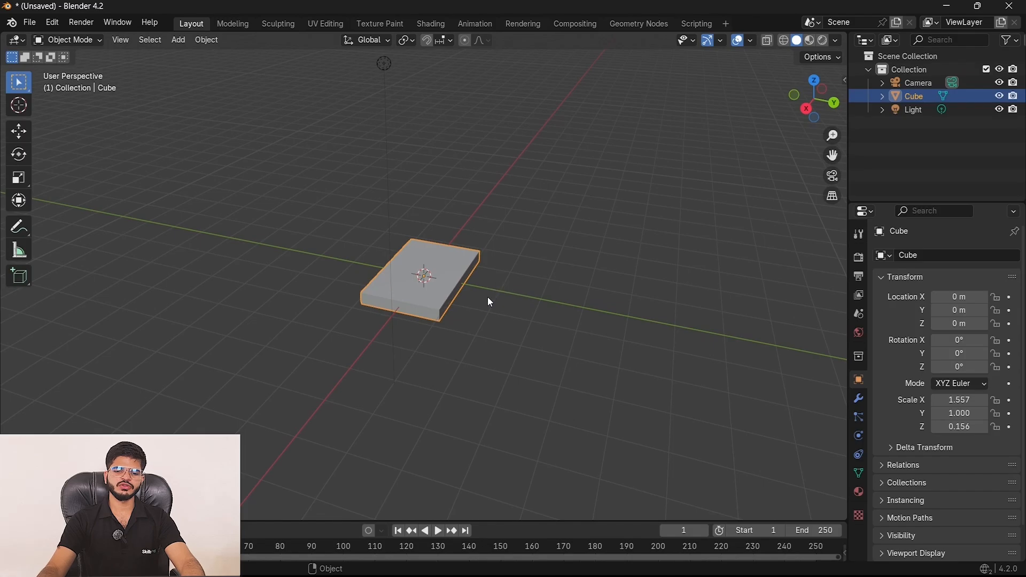
# Pan the viewport across the scene and view the flattened cube from its short side.
pyautogui.keyDown('shift'); pyautogui.moveTo(512, 317); pyautogui.dragTo(431, 373, button='middle'); pyautogui.keyUp('shift')
pyautogui.scroll(2, 491, 282)
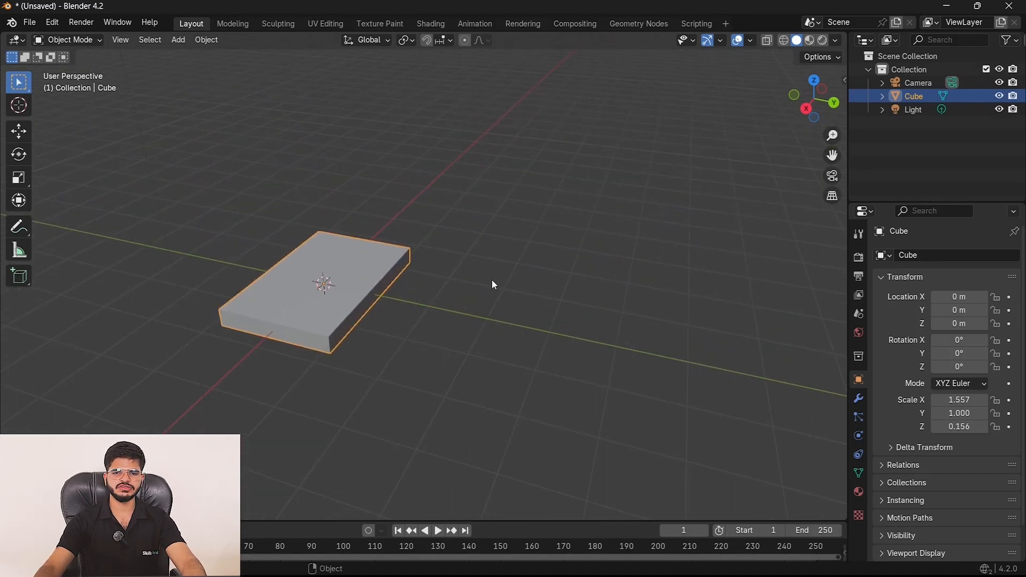
pyautogui.keyDown('shift'); pyautogui.moveTo(449, 329); pyautogui.dragTo(497, 368, button='middle'); pyautogui.keyUp('shift')
pyautogui.scroll(1, 495, 362)
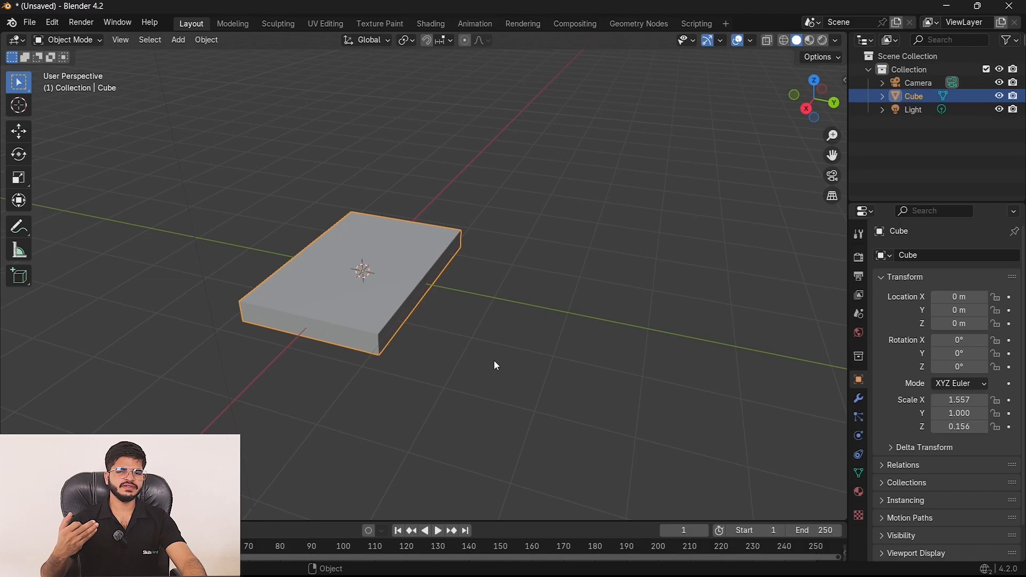
pyautogui.moveTo(474, 286); pyautogui.dragTo(518, 287, button='middle')
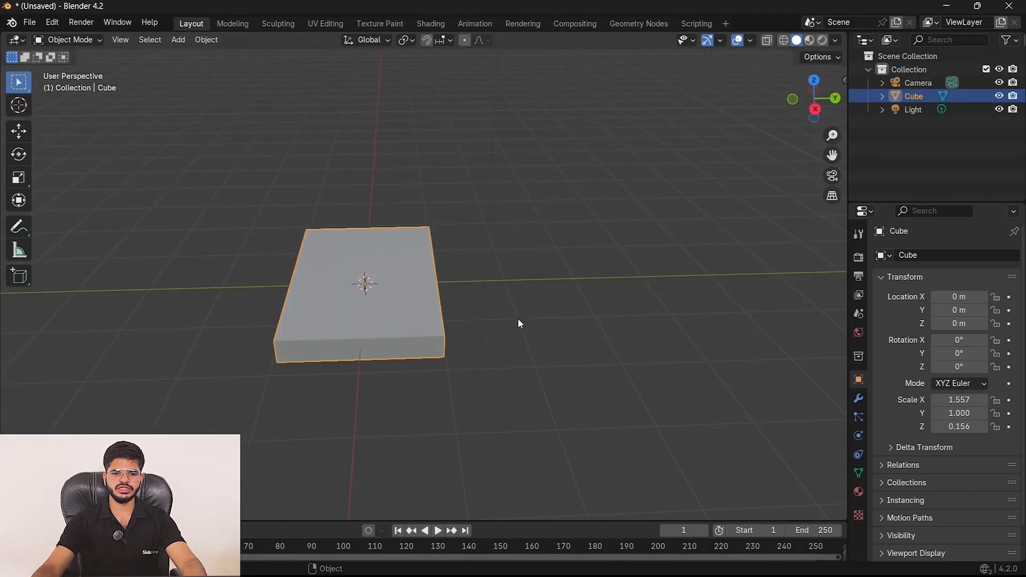
pyautogui.moveTo(522, 323); pyautogui.dragTo(491, 308, button='middle')
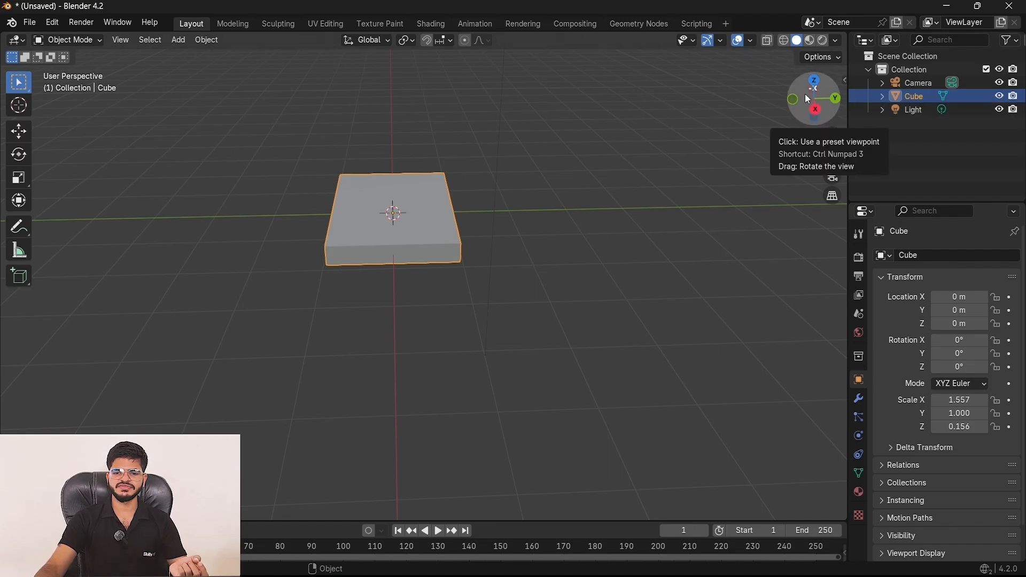
# Rotate and zoom the view of the flattened cube with the viewport navigation gizmos.
pyautogui.moveTo(806, 94); pyautogui.dragTo(380, 115)
pyautogui.moveTo(832, 135); pyautogui.dragTo(938, 155)
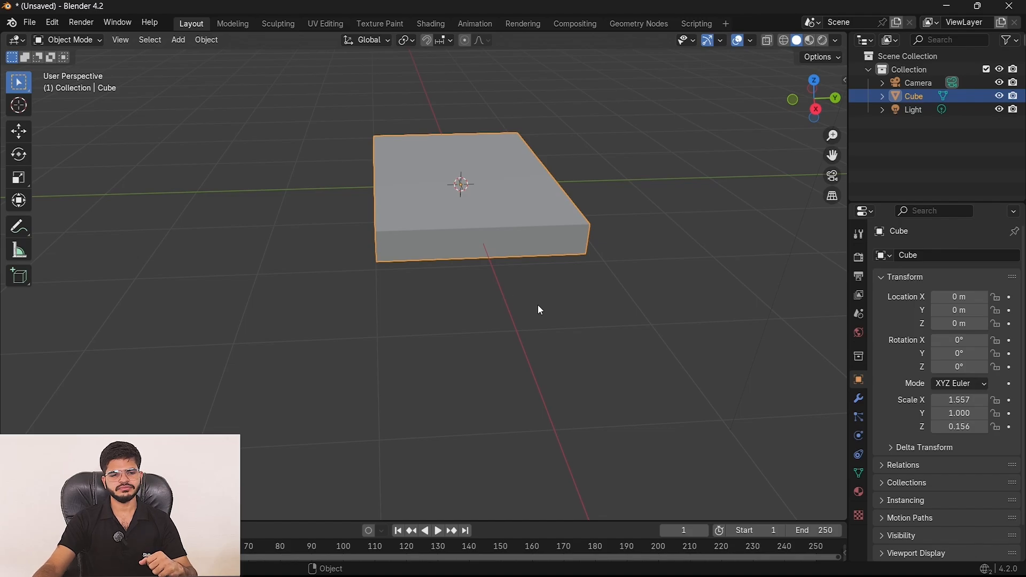
pyautogui.moveTo(541, 310); pyautogui.dragTo(518, 296, button='middle')
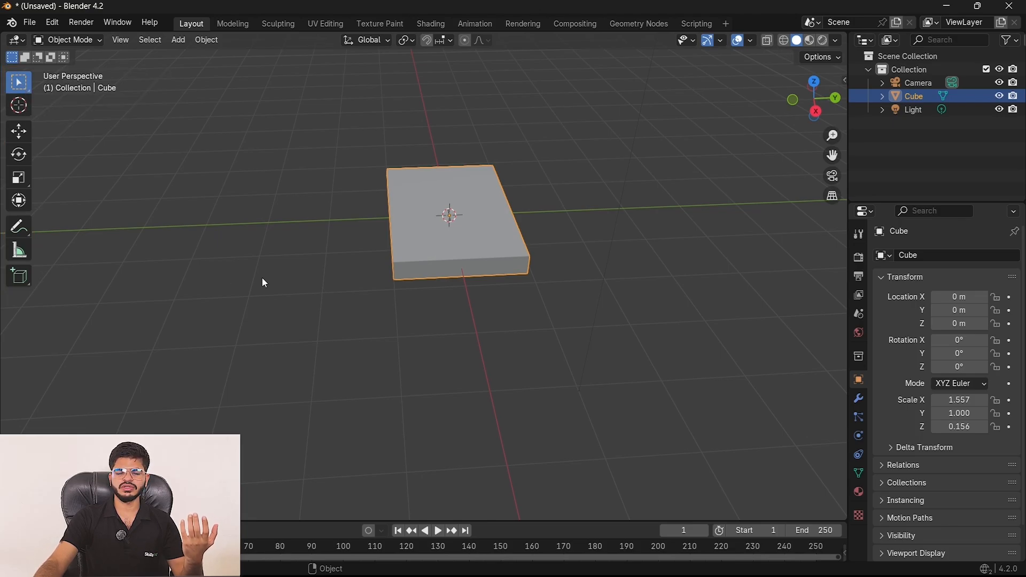
# Select the camera, the flattened cube and the light in turn directly in the viewport, ending on the light.
pyautogui.scroll(-4, 277, 281)
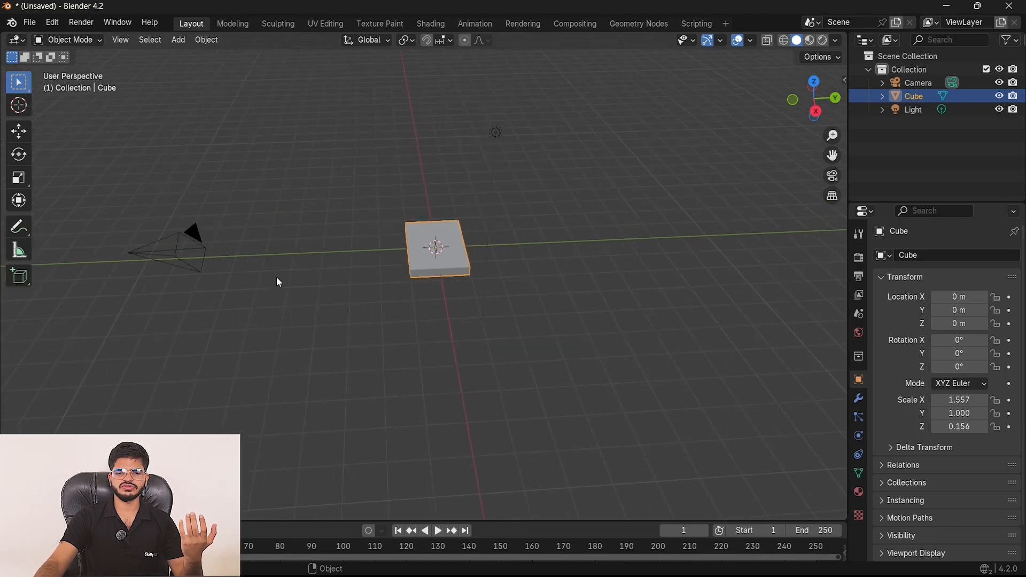
pyautogui.click(187, 233)
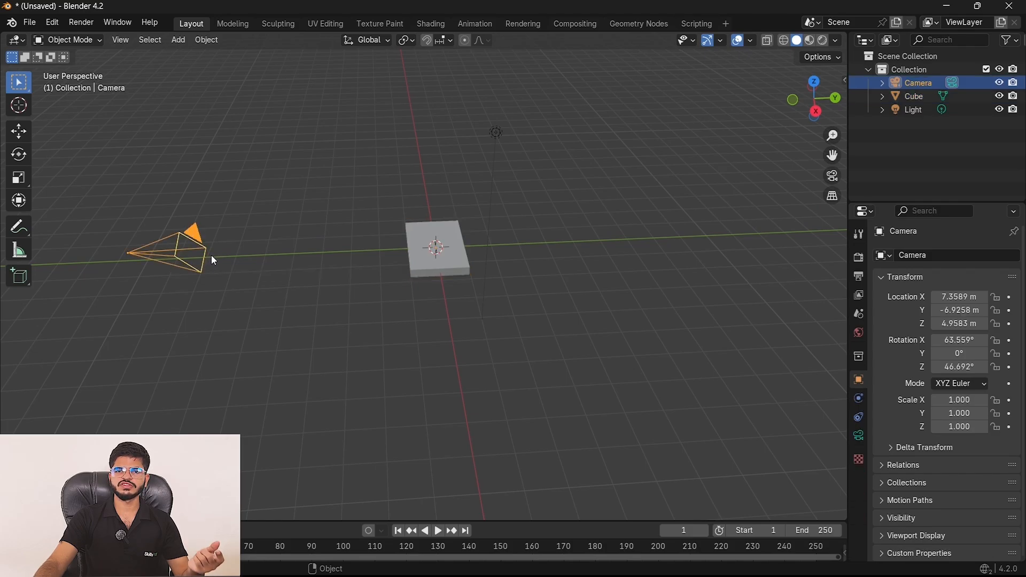
pyautogui.click(432, 255)
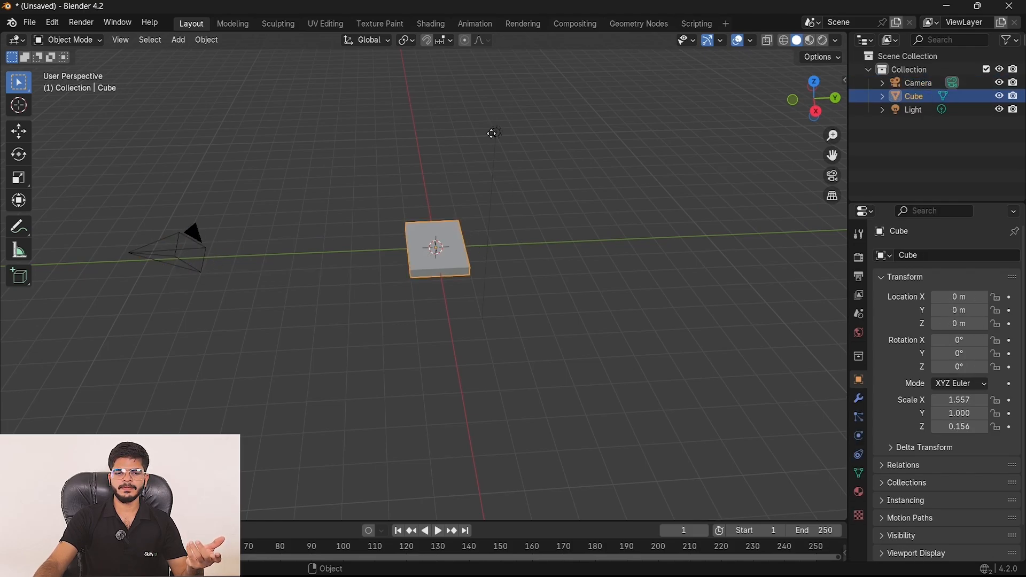
pyautogui.click(496, 130)
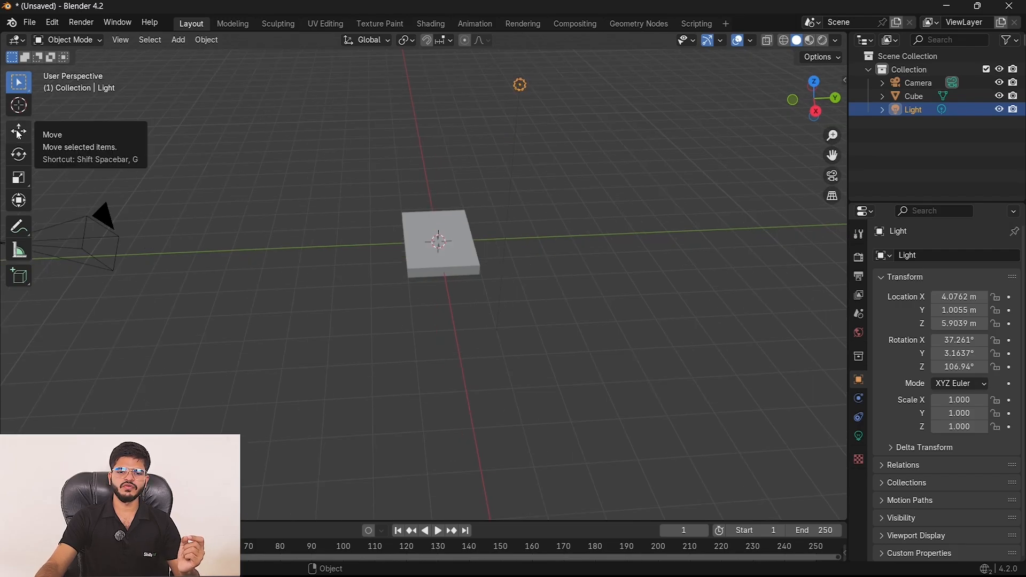
# Move the light with the Move tool to about X 4.50 m, Y -0.41 m and Z 5.77 m.
pyautogui.click(19, 132)
pyautogui.scroll(-3, 432, 303)
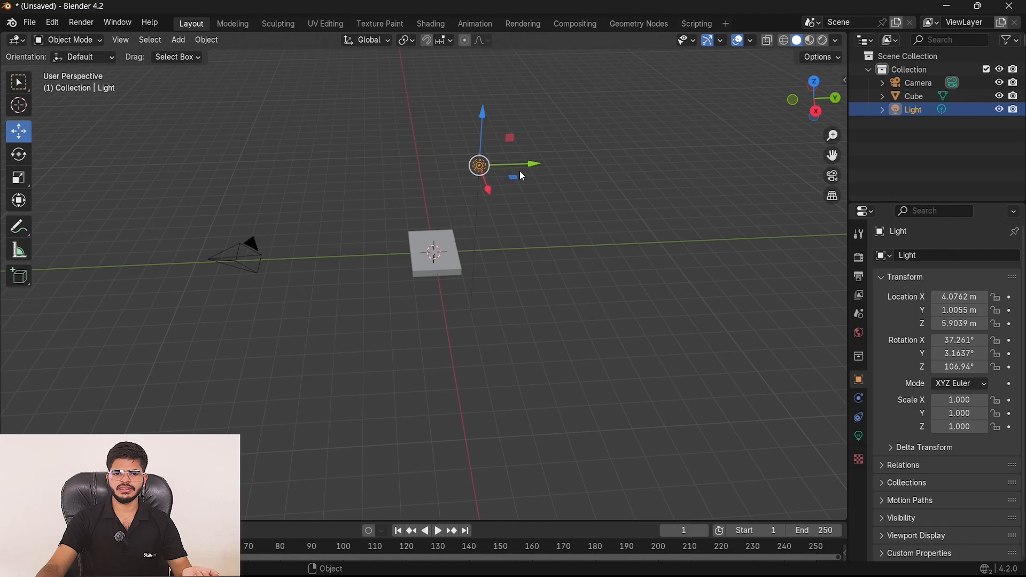
pyautogui.moveTo(503, 155); pyautogui.dragTo(458, 189)
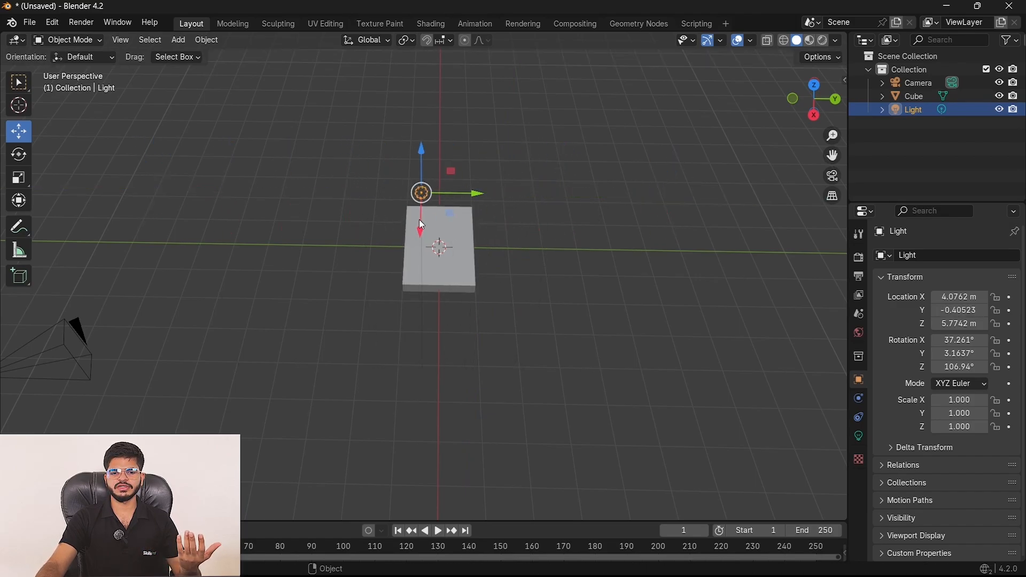
pyautogui.moveTo(422, 224); pyautogui.dragTo(438, 251)
pyautogui.moveTo(447, 255)
pyautogui.mouseDown(button='middle')
pyautogui.moveTo(485, 229)
pyautogui.moveTo(441, 242)
pyautogui.mouseUp(button='middle')
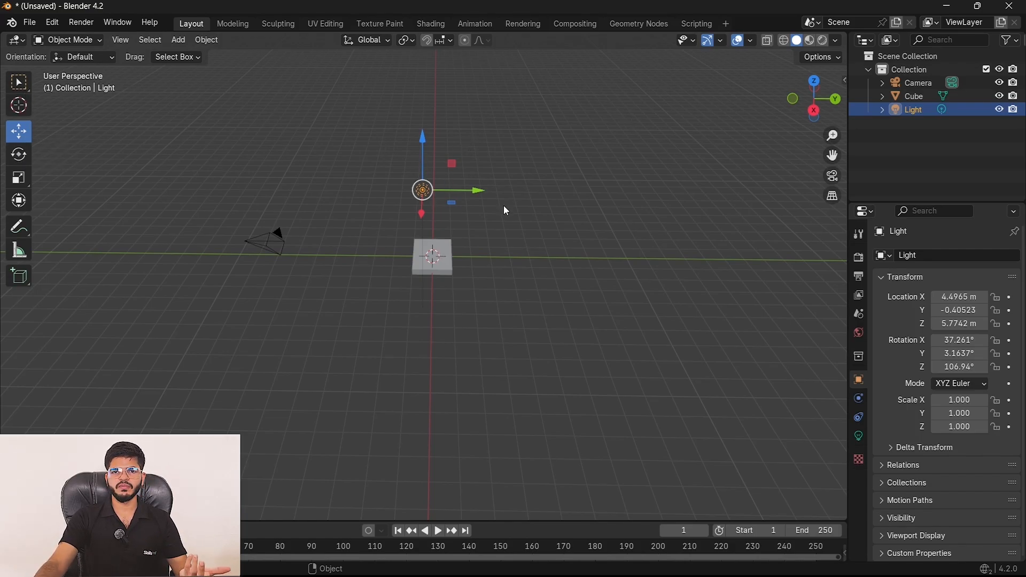
# Rotate the flattened cube with the Rotate tool by about -2040° around X and about 2510° around Z.
pyautogui.click(26, 155)
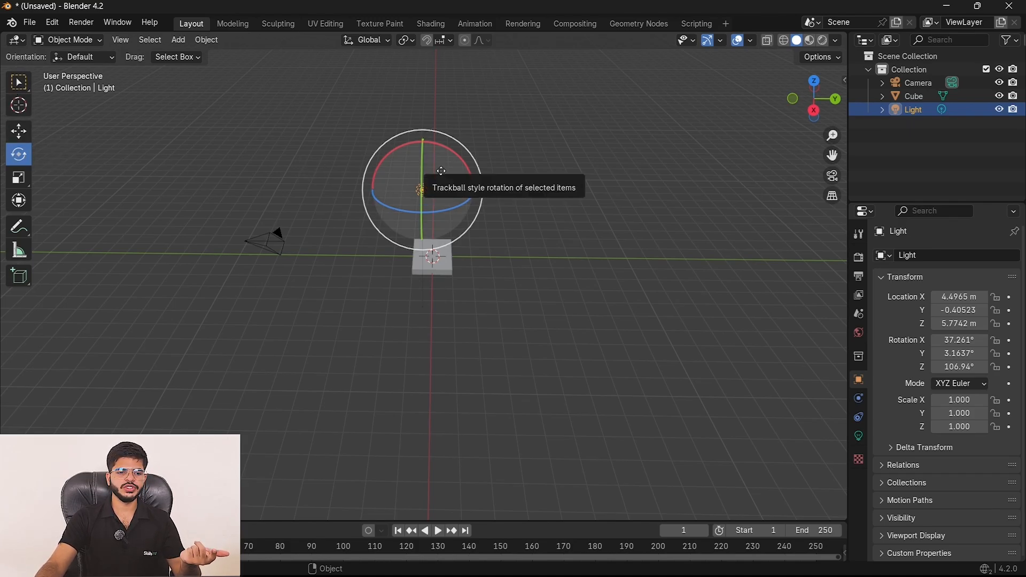
pyautogui.click(476, 270)
pyautogui.click(423, 190)
pyautogui.click(425, 281)
pyautogui.scroll(5, 440, 264)
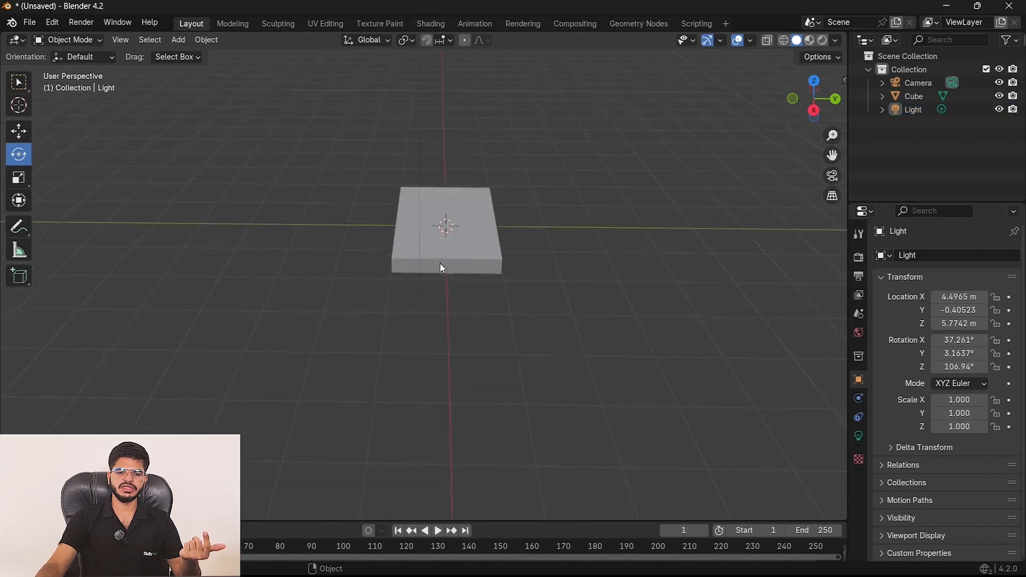
pyautogui.click(441, 263)
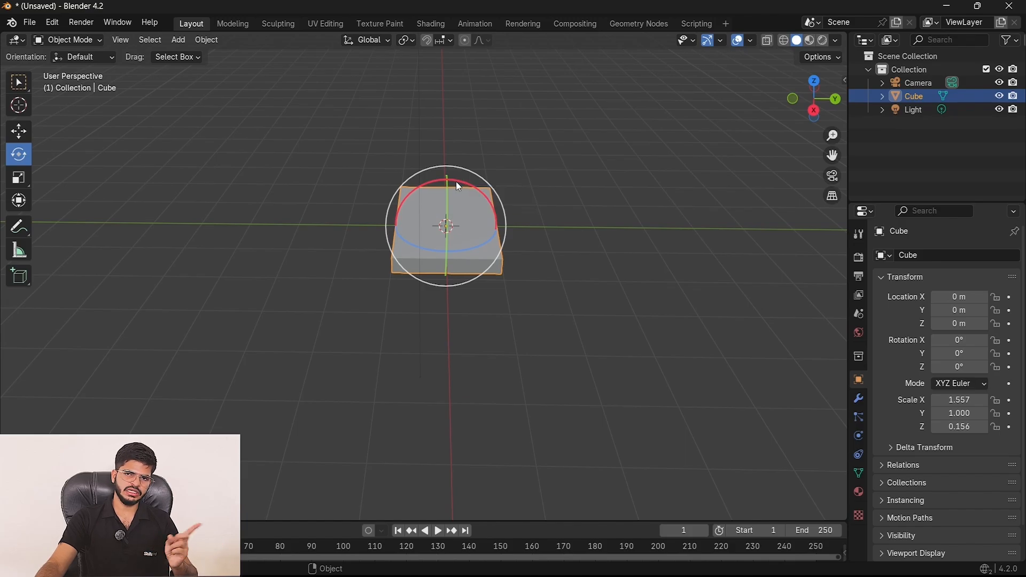
pyautogui.moveTo(457, 184); pyautogui.dragTo(243, 299)
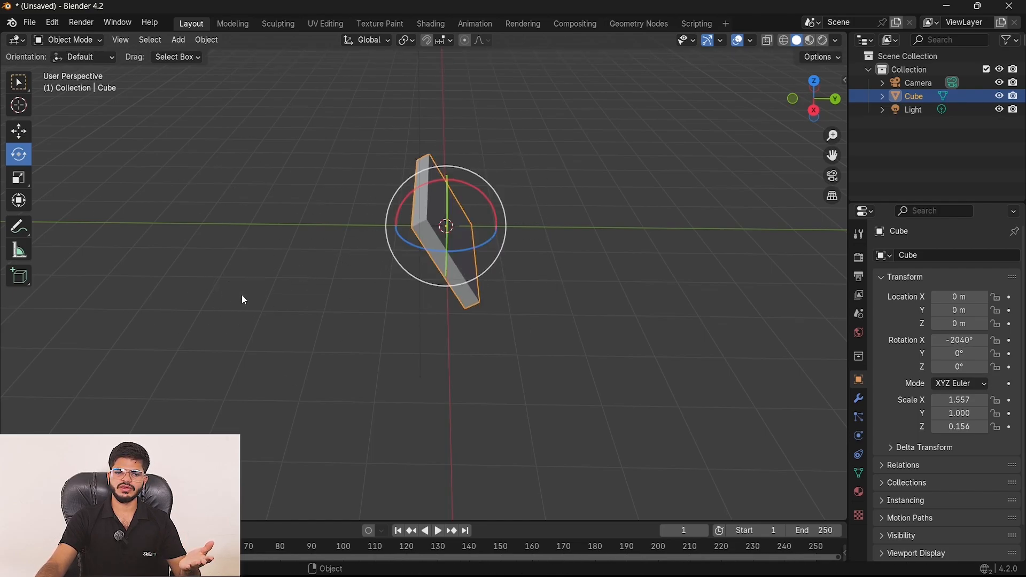
pyautogui.moveTo(415, 246); pyautogui.dragTo(320, 278)
pyautogui.click(157, 237)
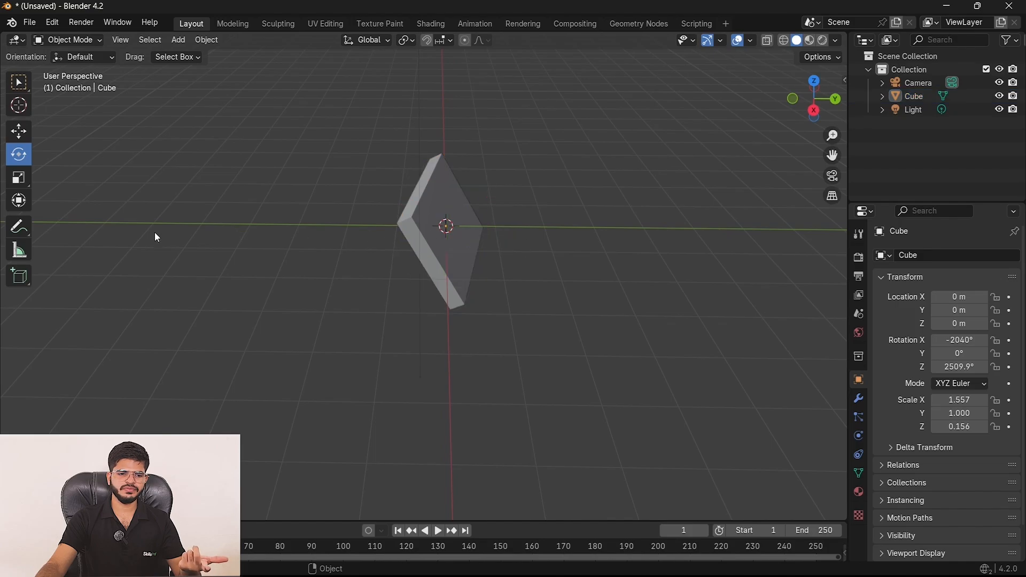
# Enlarge the rotated cube along the global Y axis with the Scale tool to scale values of about 2.44, 4.66 and 1.76.
pyautogui.click(19, 180)
pyautogui.click(436, 229)
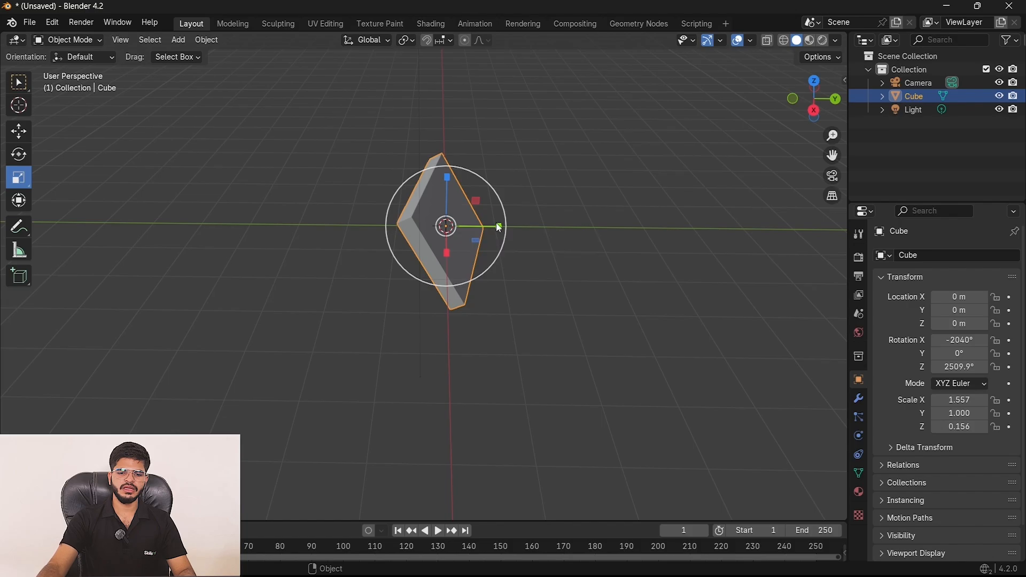
pyautogui.moveTo(500, 231); pyautogui.dragTo(765, 298)
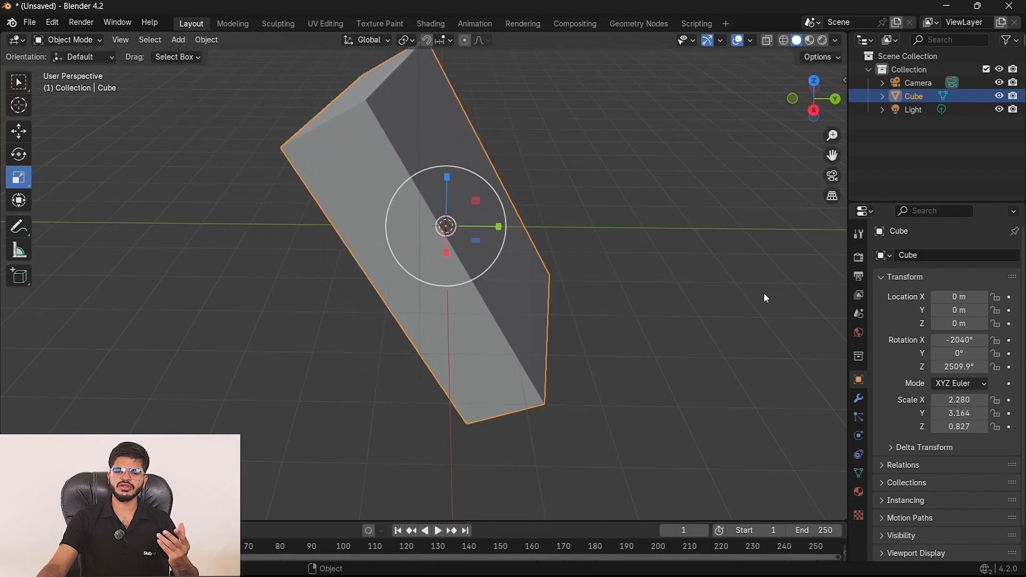
pyautogui.moveTo(585, 284); pyautogui.dragTo(506, 267, button='middle')
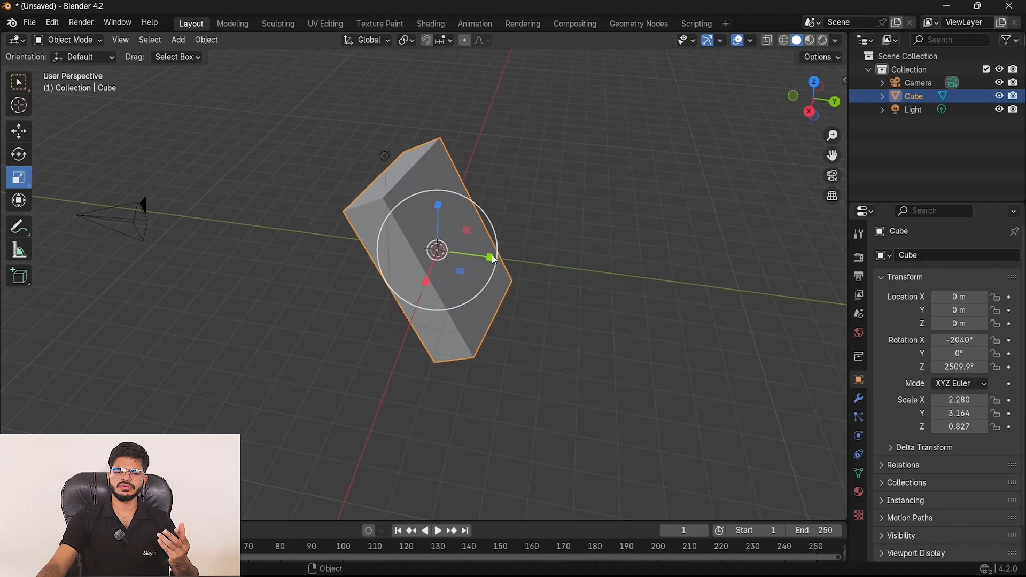
pyautogui.moveTo(491, 257); pyautogui.dragTo(582, 267)
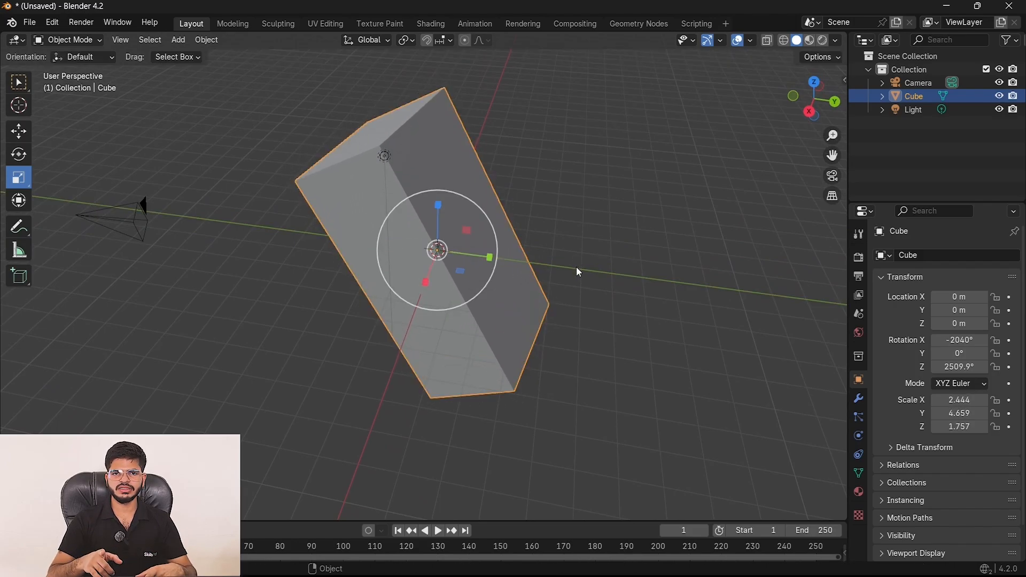
# Undo the recent scaling and rotation of the cube.
pyautogui.hotkey('ctrl', 'z')
pyautogui.hotkey('ctrl', 'z')
pyautogui.hotkey('ctrl', 'z')
pyautogui.hotkey('ctrl', 'z')
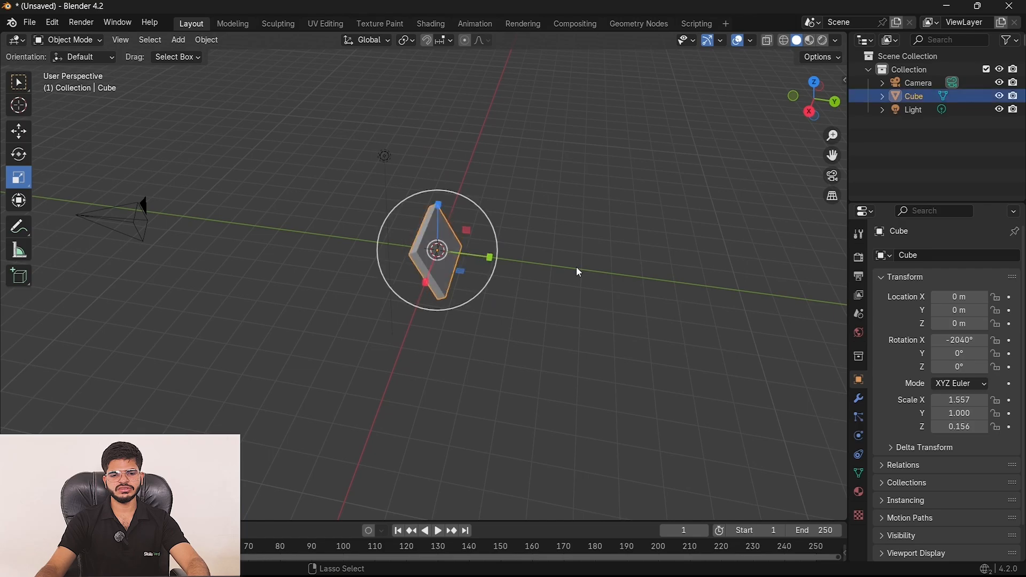
pyautogui.hotkey('ctrl', 'z')
pyautogui.hotkey('ctrl', 'z')
# Stretch the flattened cube along the Y axis to a scale of about 9.54.
pyautogui.scroll(6, 369, 266)
pyautogui.click(511, 213)
pyautogui.scroll(-4, 474, 227)
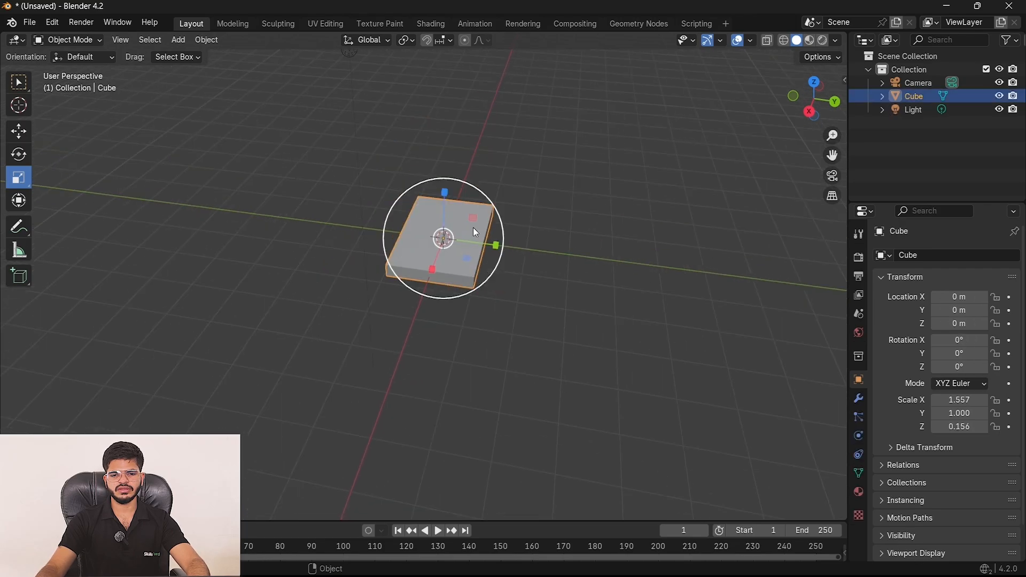
pyautogui.moveTo(495, 245); pyautogui.dragTo(917, 310)
pyautogui.scroll(-5, 4, 344)
pyautogui.moveTo(495, 381); pyautogui.dragTo(513, 369, button='middle')
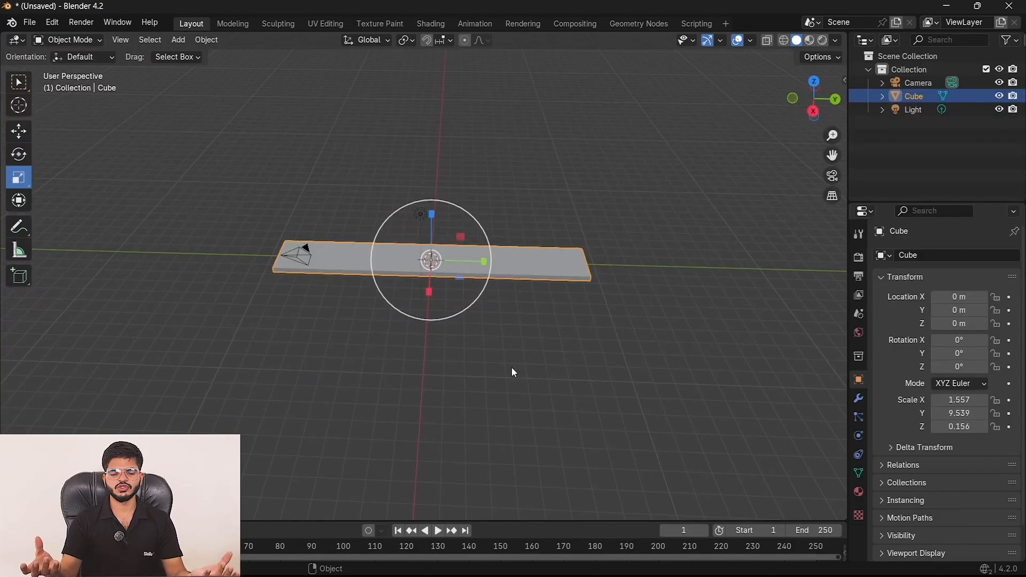
pyautogui.moveTo(512, 368); pyautogui.dragTo(470, 337, button='middle')
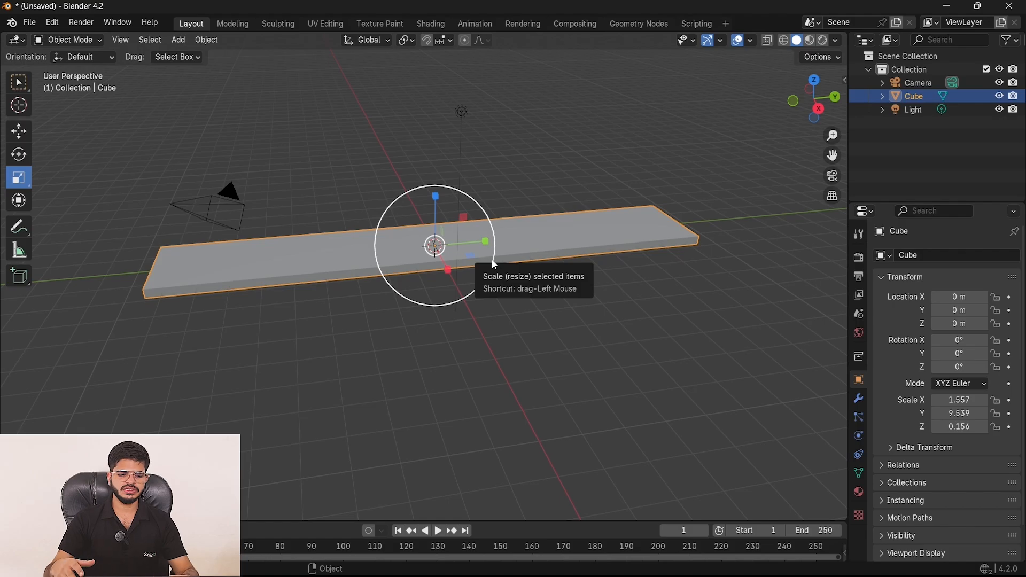
# Delete the stretched cube and add a new mesh cube to the scene.
pyautogui.press('Delete')
pyautogui.hotkey('shift', 'a')
pyautogui.moveTo(477, 300)
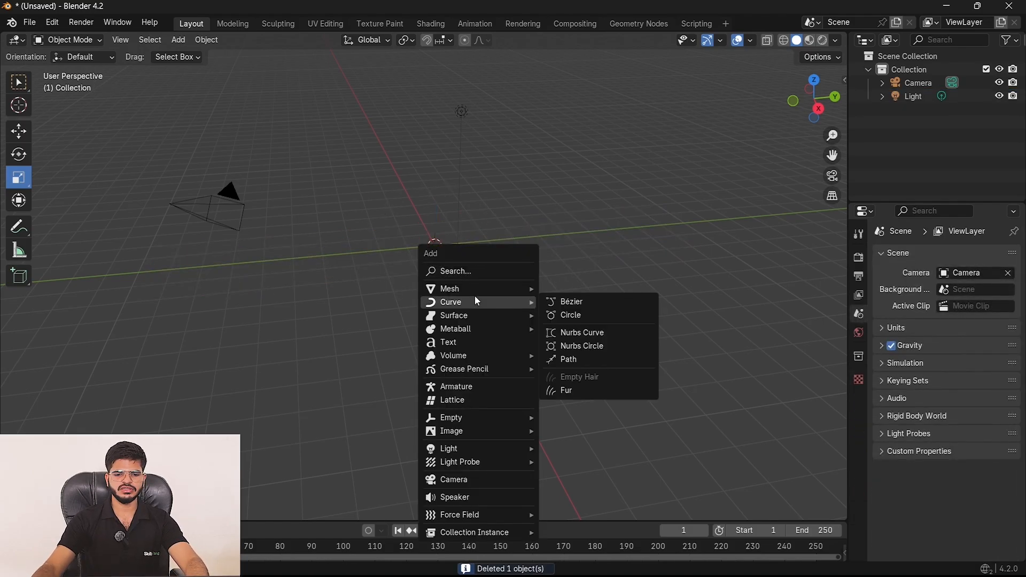
pyautogui.moveTo(513, 289)
pyautogui.click(565, 302)
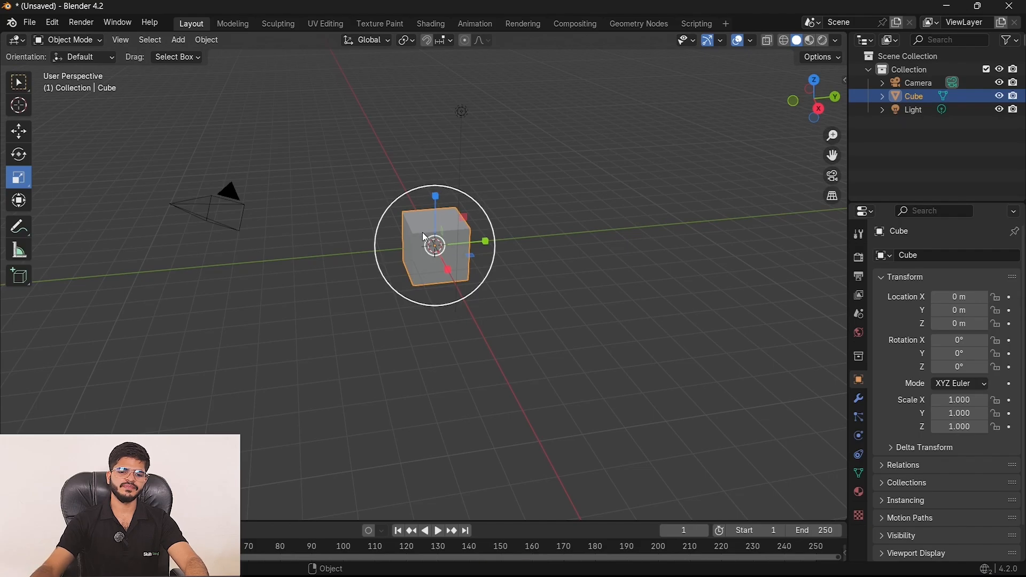
# Scale the new cube uniformly to about 2.47, then try a larger scale of 6.4 and undo it.
pyautogui.moveTo(425, 238); pyautogui.dragTo(412, 231)
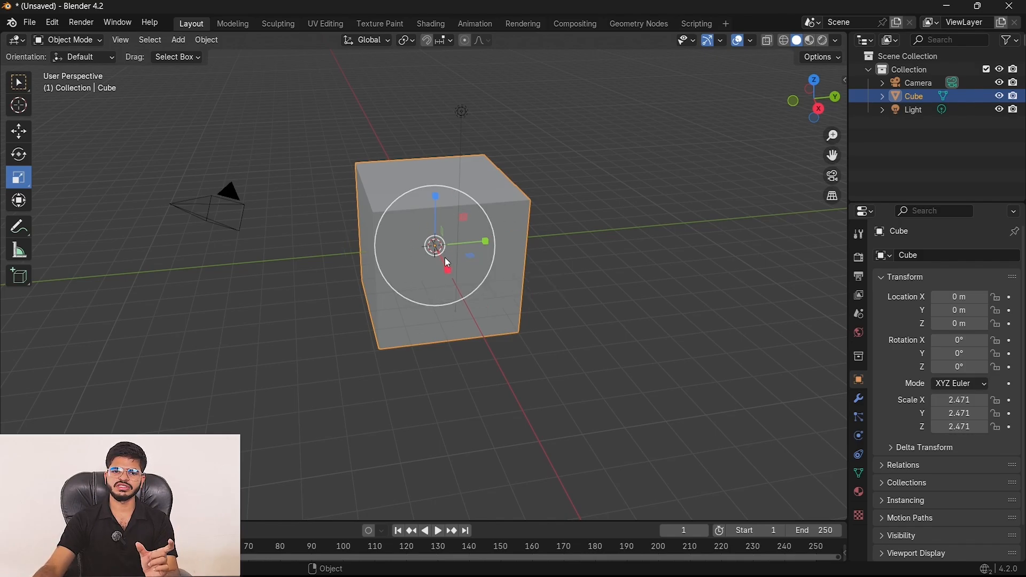
pyautogui.moveTo(404, 245); pyautogui.dragTo(357, 299)
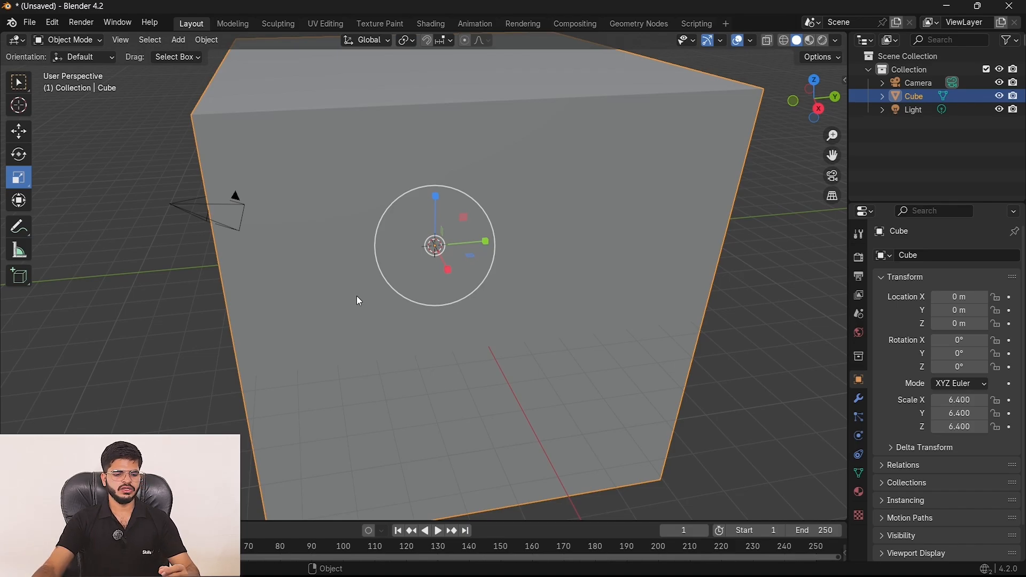
pyautogui.hotkey('ctrl', 'z')
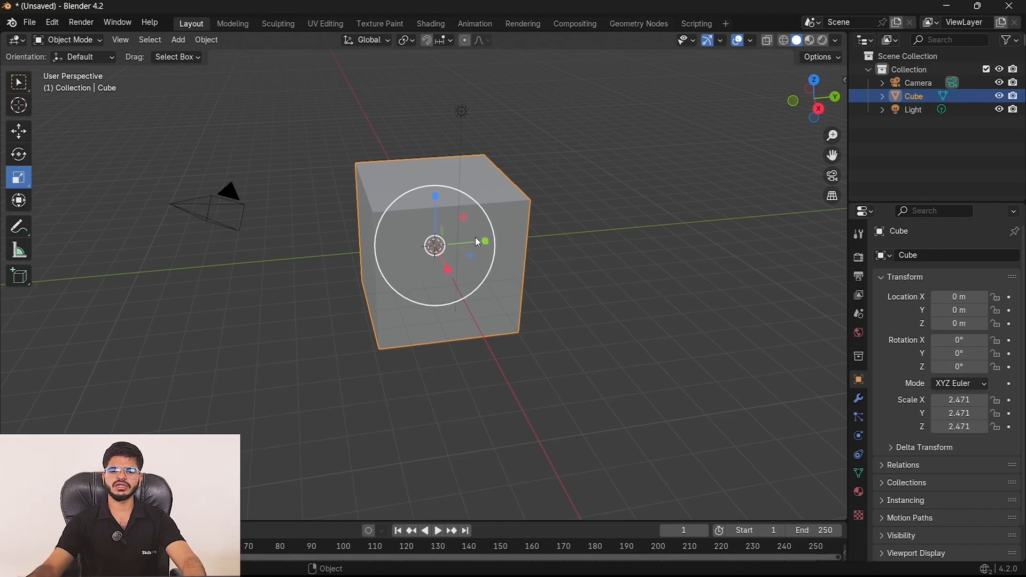
# Scale the cube within the YZ plane to about 1.65 in Y and Z.
pyautogui.scroll(5, 476, 237)
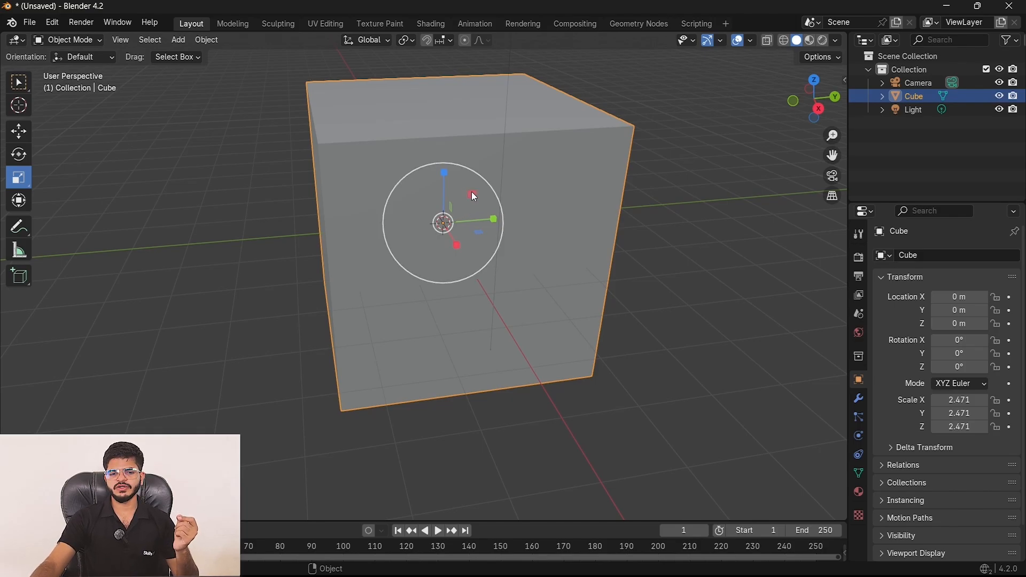
pyautogui.moveTo(472, 192); pyautogui.dragTo(408, 189)
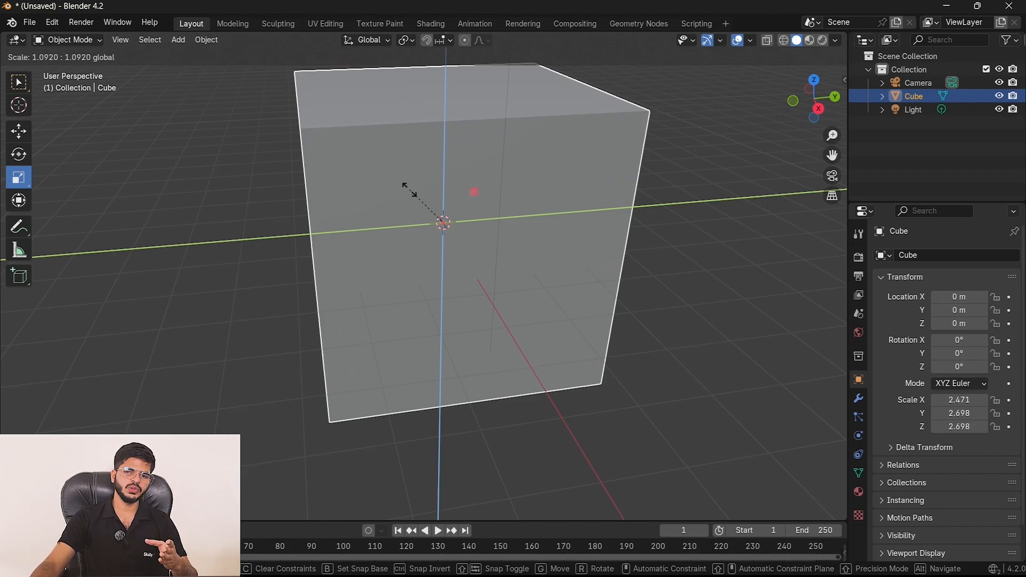
pyautogui.moveTo(410, 191)
pyautogui.mouseDown()
pyautogui.moveTo(442, 220)
pyautogui.moveTo(424, 193)
pyautogui.mouseUp()
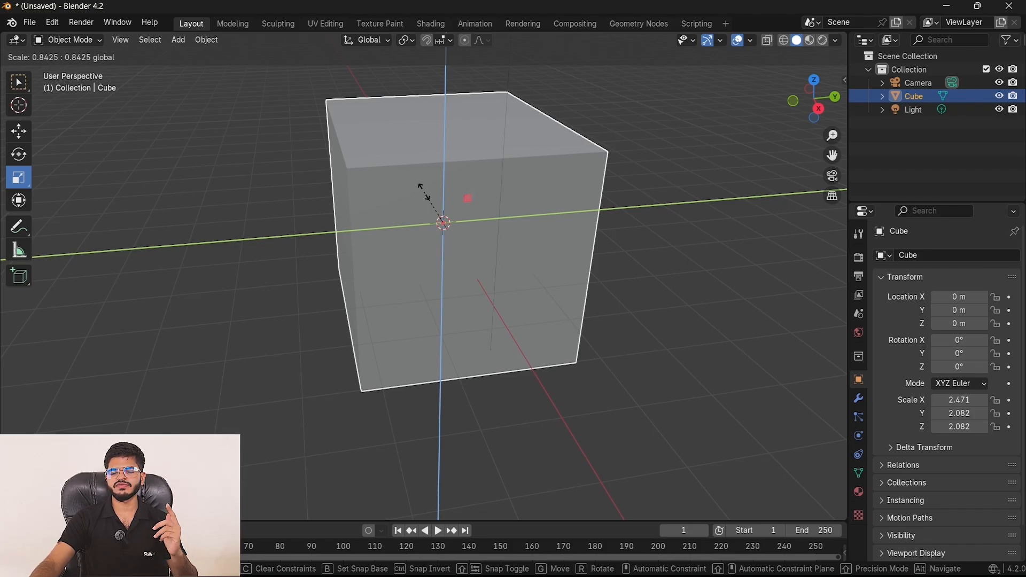
pyautogui.moveTo(424, 193)
pyautogui.mouseDown()
pyautogui.moveTo(408, 179)
pyautogui.moveTo(433, 207)
pyautogui.mouseUp()
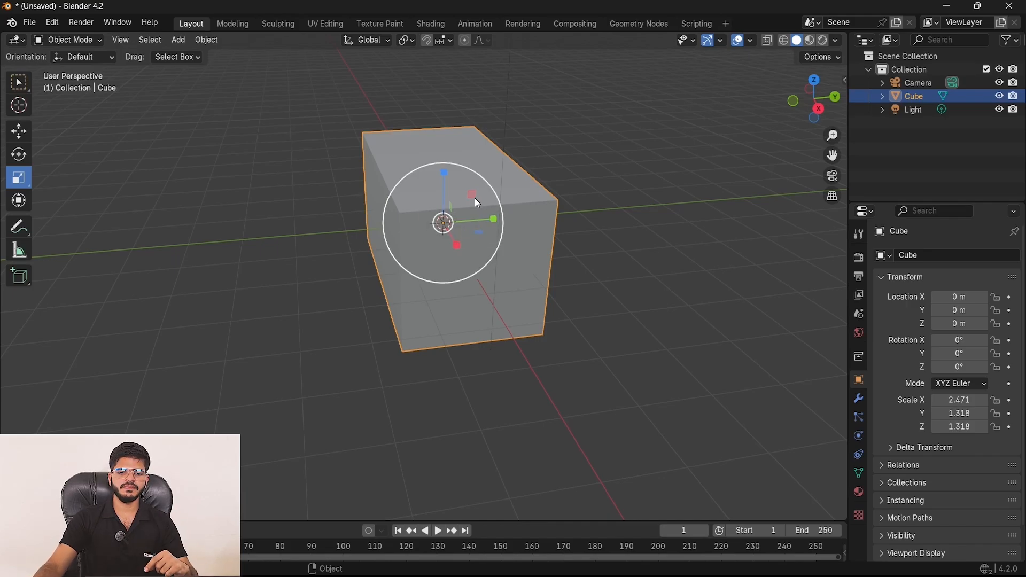
pyautogui.moveTo(471, 195); pyautogui.dragTo(433, 196)
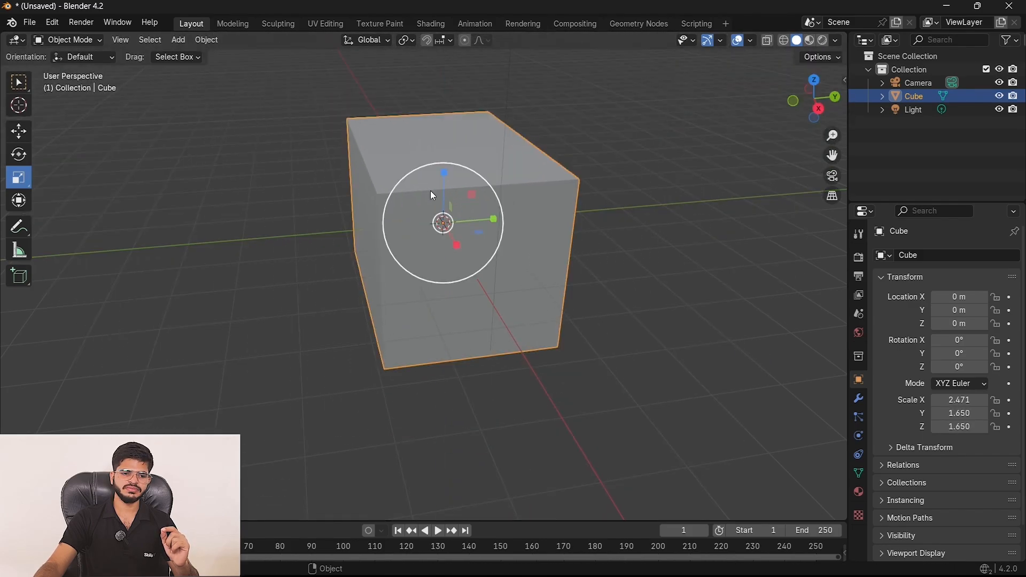
# Switch to the Transform tool and examine its combined move, rotate and scale handles around the cube.
pyautogui.click(19, 201)
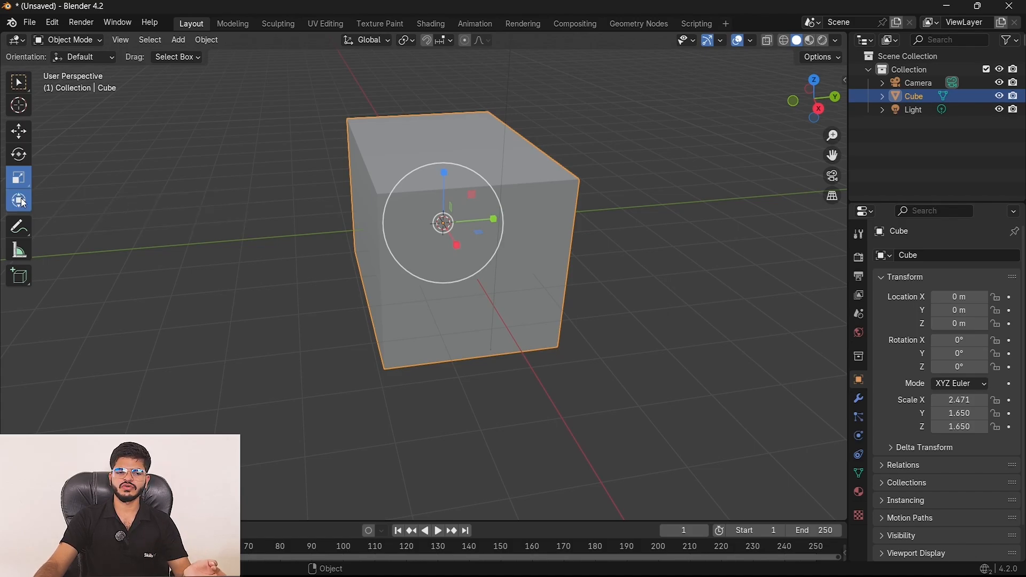
pyautogui.moveTo(557, 261); pyautogui.dragTo(229, 265, button='middle')
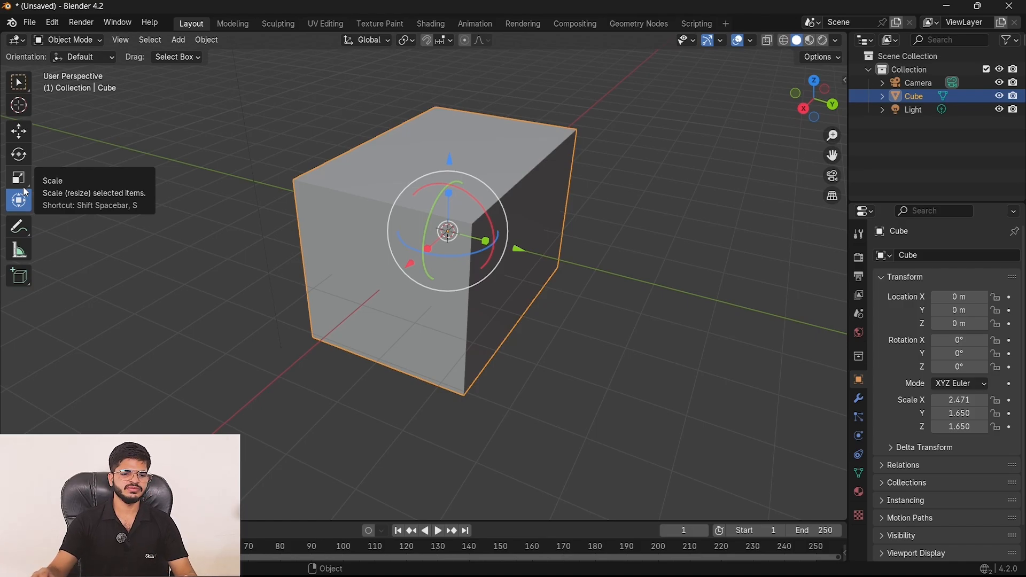
pyautogui.scroll(-4, 227, 247)
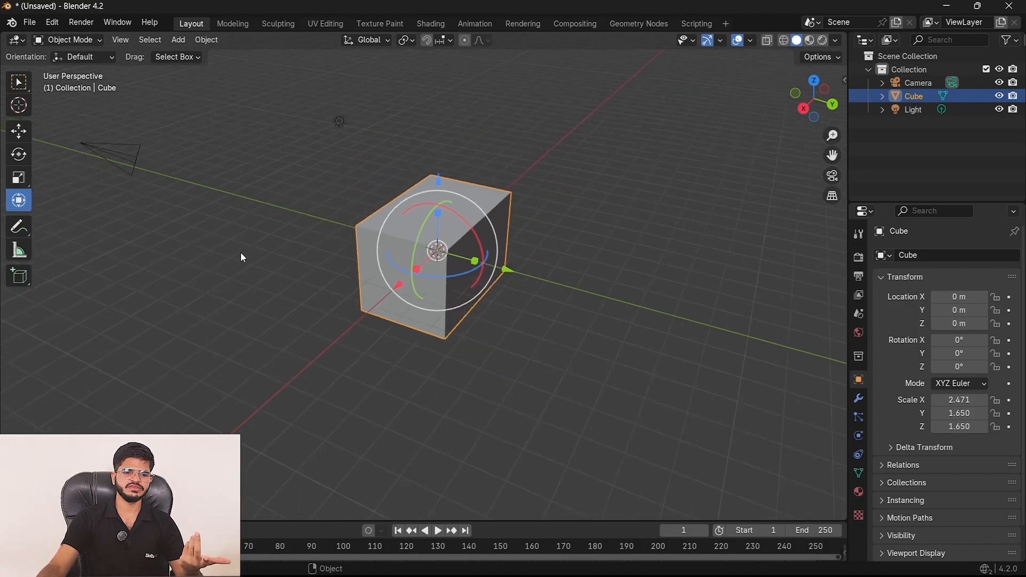
# Draw a few freehand annotation strokes in the empty space beside the cube with the Annotate tool, then erase them.
pyautogui.click(21, 229)
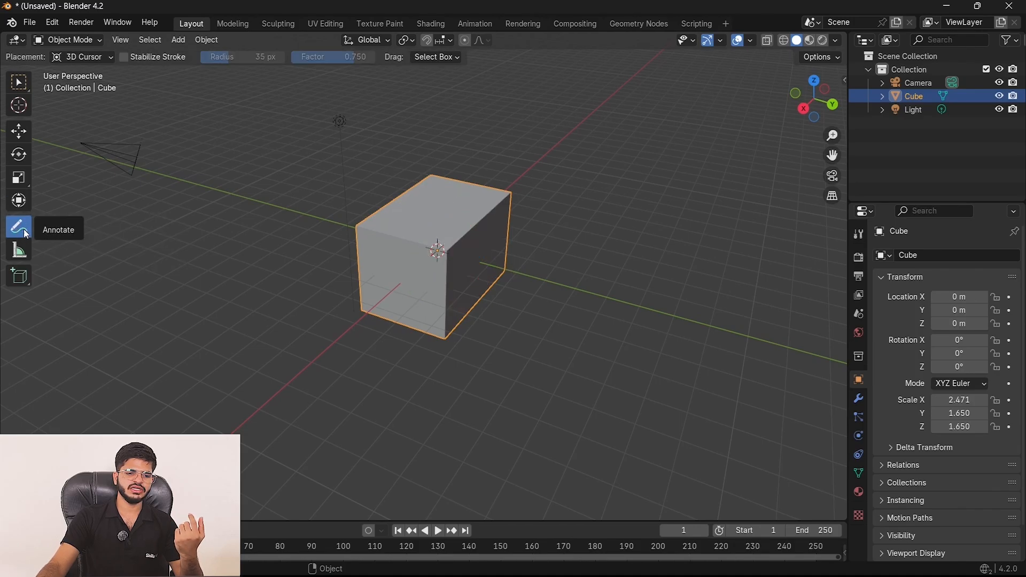
pyautogui.scroll(-3, 520, 264)
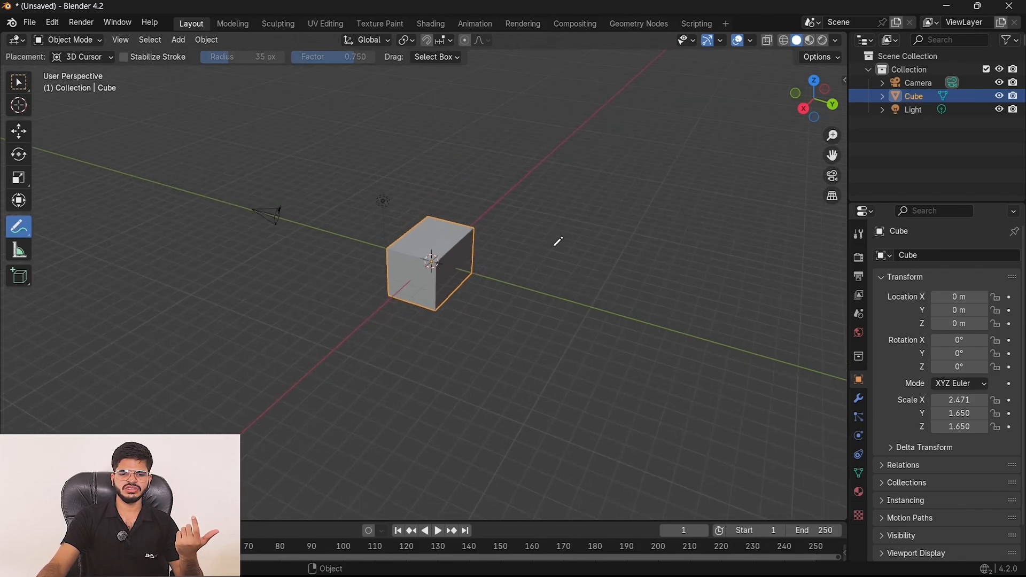
pyautogui.scroll(2, 529, 237)
pyautogui.moveTo(533, 229); pyautogui.dragTo(564, 188, button='middle')
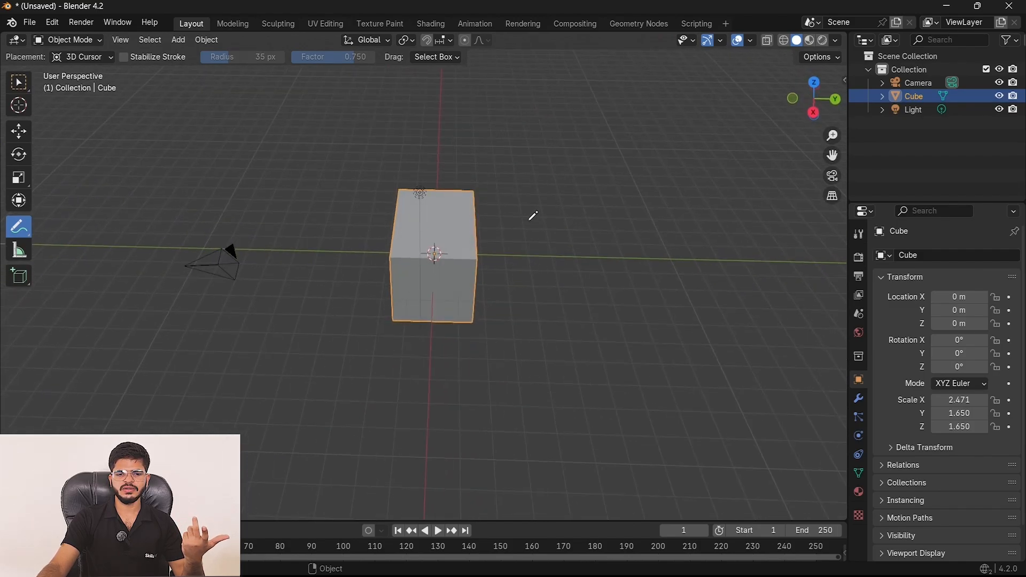
pyautogui.moveTo(534, 92); pyautogui.dragTo(519, 159)
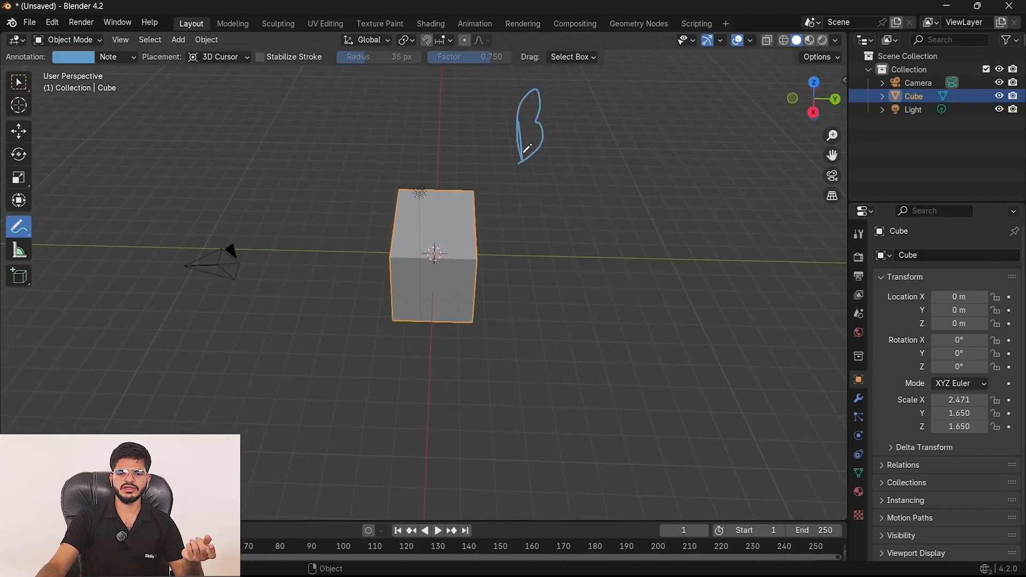
pyautogui.moveTo(572, 105)
pyautogui.mouseDown()
pyautogui.moveTo(576, 140)
pyautogui.moveTo(580, 115)
pyautogui.mouseUp()
pyautogui.moveTo(597, 95); pyautogui.dragTo(624, 106)
pyautogui.moveTo(550, 169)
pyautogui.mouseDown()
pyautogui.moveTo(451, 244)
pyautogui.moveTo(529, 196)
pyautogui.moveTo(451, 265)
pyautogui.moveTo(483, 257)
pyautogui.moveTo(543, 174)
pyautogui.moveTo(619, 119)
pyautogui.moveTo(460, 120)
pyautogui.moveTo(469, 102)
pyautogui.mouseUp()
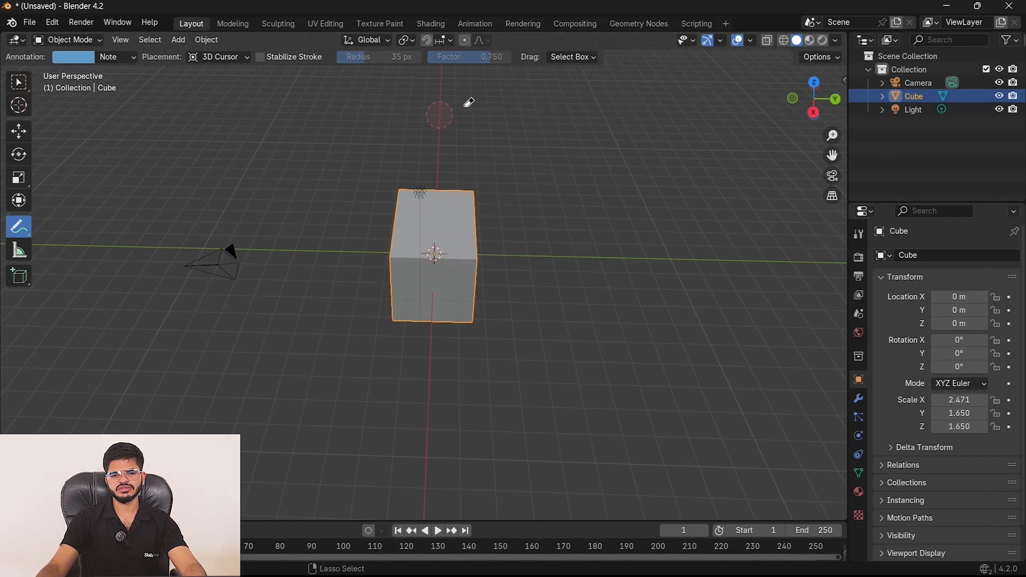
# Measure five distances across the cube and the empty space around it with the Measure tool.
pyautogui.click(19, 251)
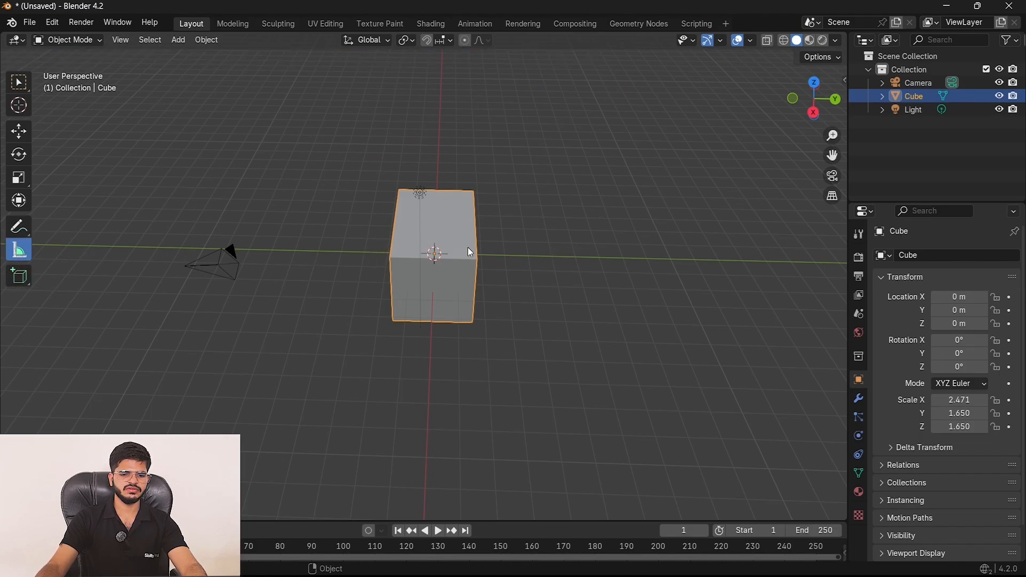
pyautogui.moveTo(469, 248)
pyautogui.mouseDown()
pyautogui.moveTo(518, 266)
pyautogui.moveTo(649, 270)
pyautogui.moveTo(708, 247)
pyautogui.mouseUp()
pyautogui.moveTo(668, 202); pyautogui.dragTo(443, 124)
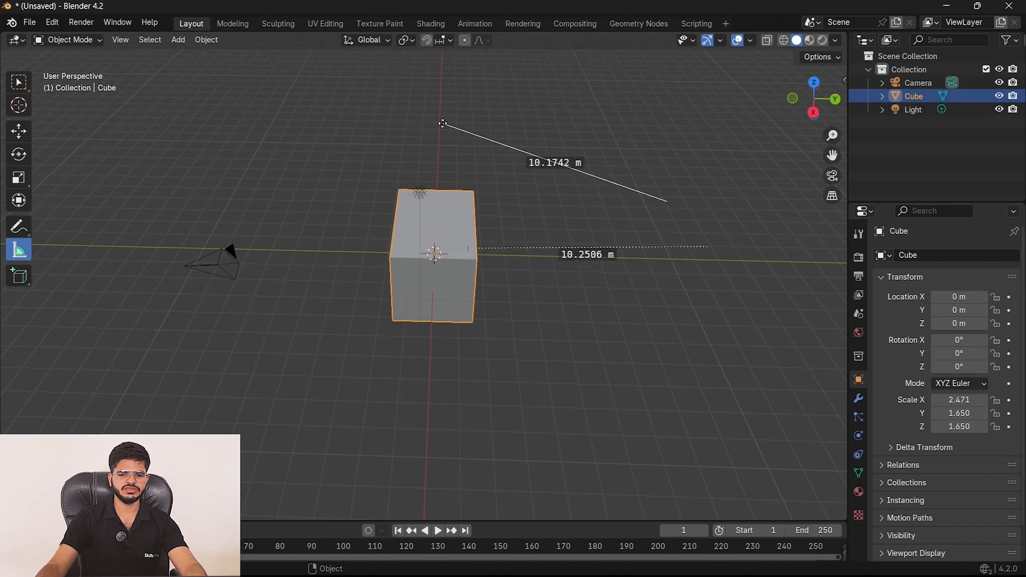
pyautogui.moveTo(329, 142); pyautogui.dragTo(252, 263)
pyautogui.moveTo(254, 321); pyautogui.dragTo(679, 379)
pyautogui.moveTo(776, 347); pyautogui.dragTo(727, 188)
# Undo all the ruler measurements drawn around the cube.
pyautogui.hotkey('ctrl', 'z')
pyautogui.hotkey('ctrl', 'z')
pyautogui.hotkey('ctrl', 'z')
pyautogui.hotkey('ctrl', 'z')
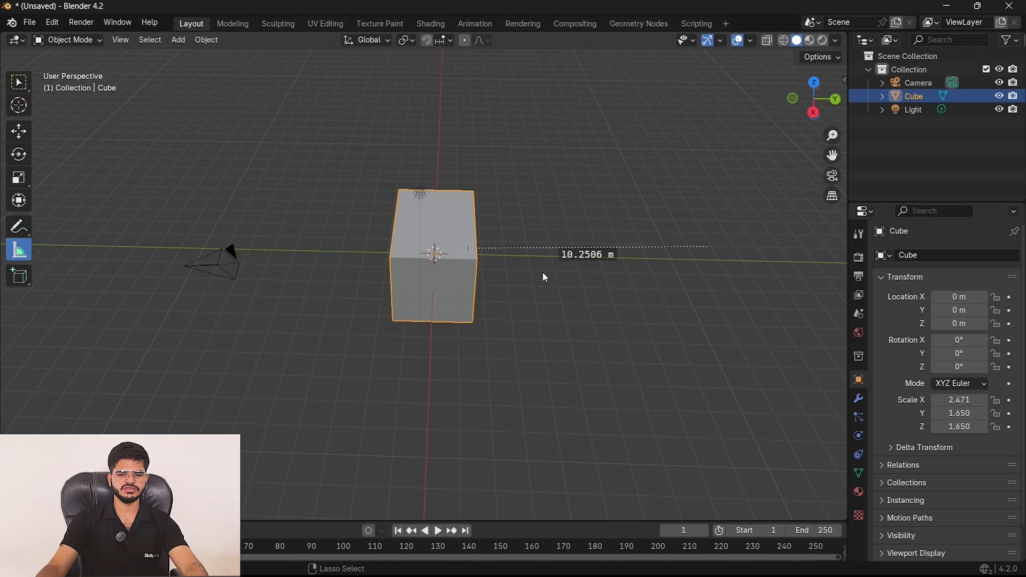
pyautogui.hotkey('ctrl', 'z')
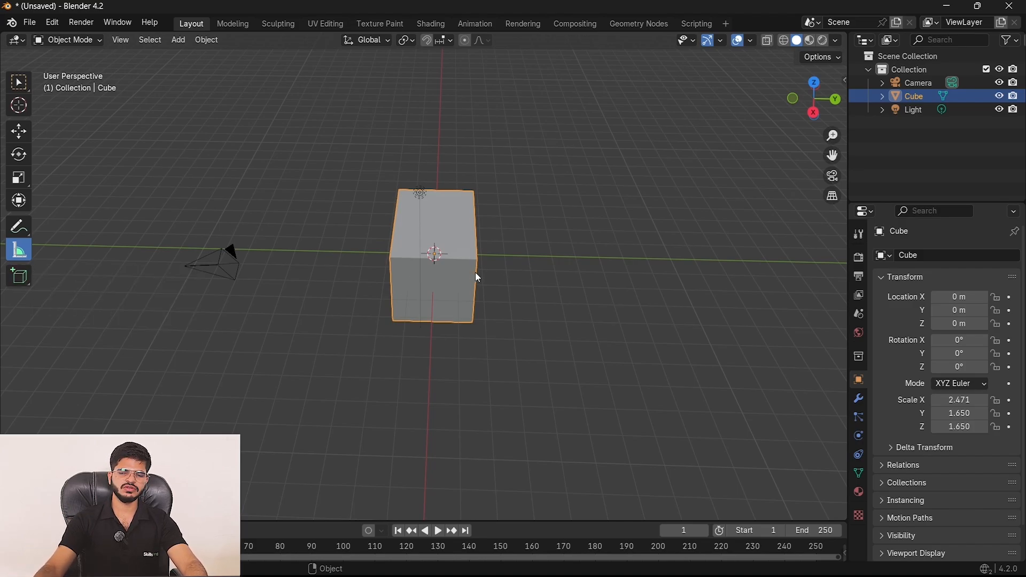
# Replace the scaled cube with a new default mesh cube and display its transform values and dimensions in the viewport.
pyautogui.press('Delete')
pyautogui.hotkey('shift', 'a')
pyautogui.moveTo(477, 274)
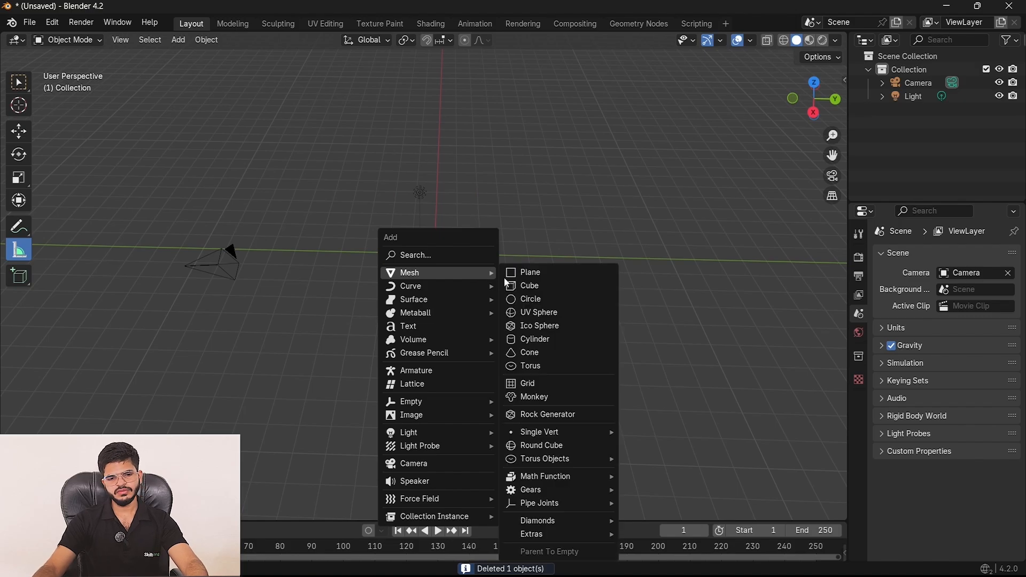
pyautogui.click(541, 289)
pyautogui.scroll(4, 456, 267)
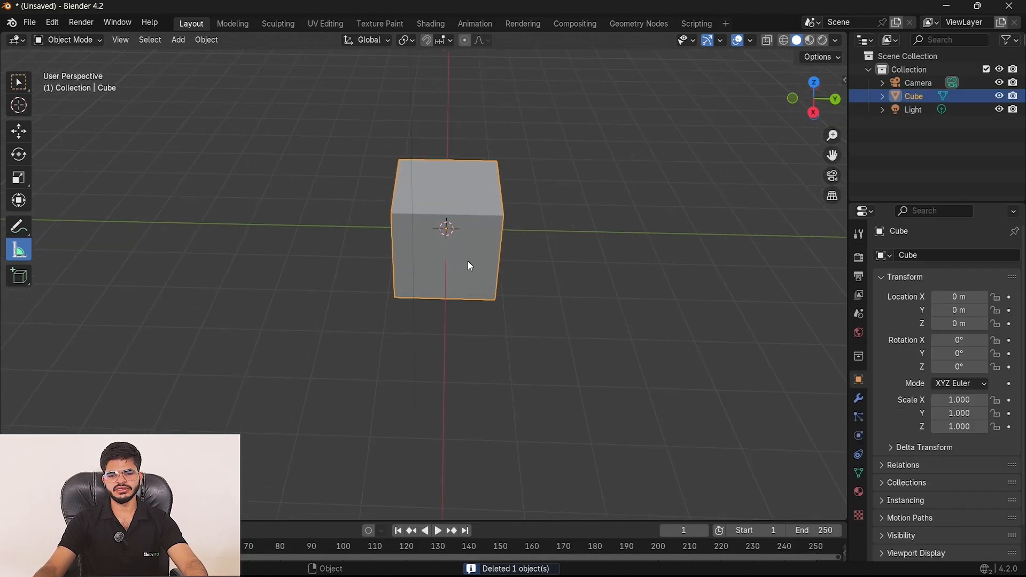
pyautogui.click(845, 80)
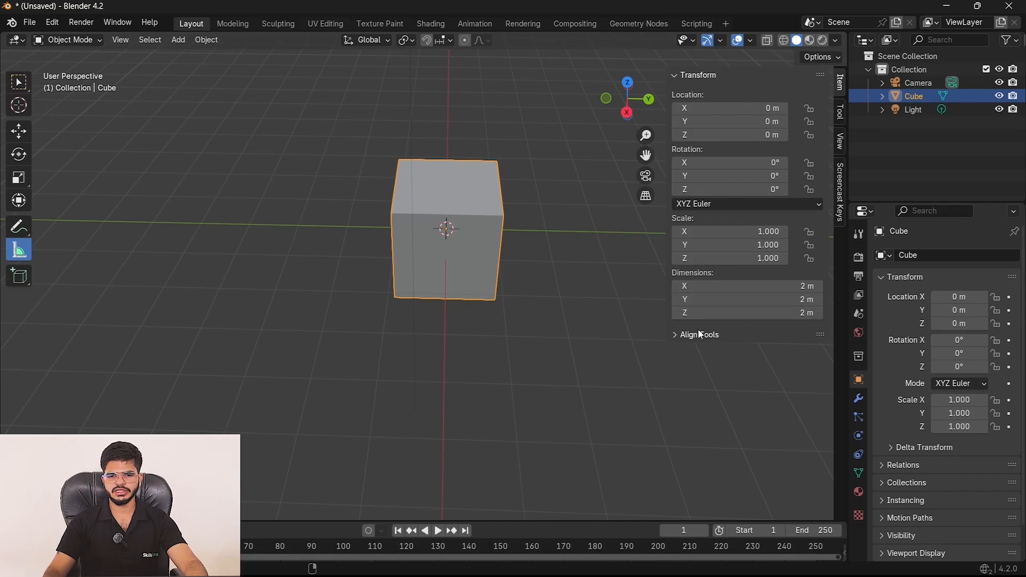
# Draw a long box about 1.38 × 8.74 × 1.92 m in front of the cube with the Add Cube tool.
pyautogui.click(19, 276)
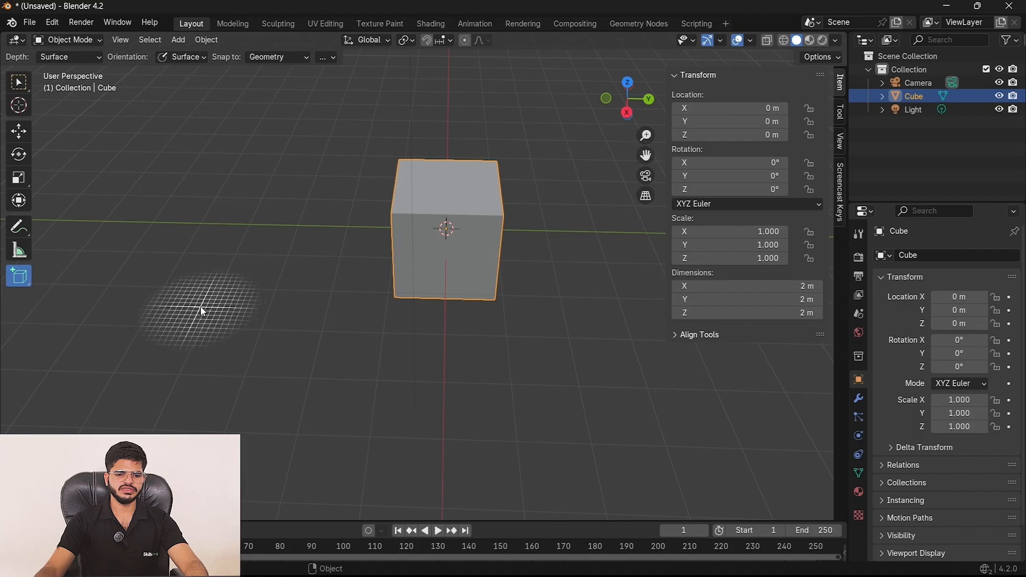
pyautogui.moveTo(200, 307); pyautogui.dragTo(752, 395)
pyautogui.click(761, 286)
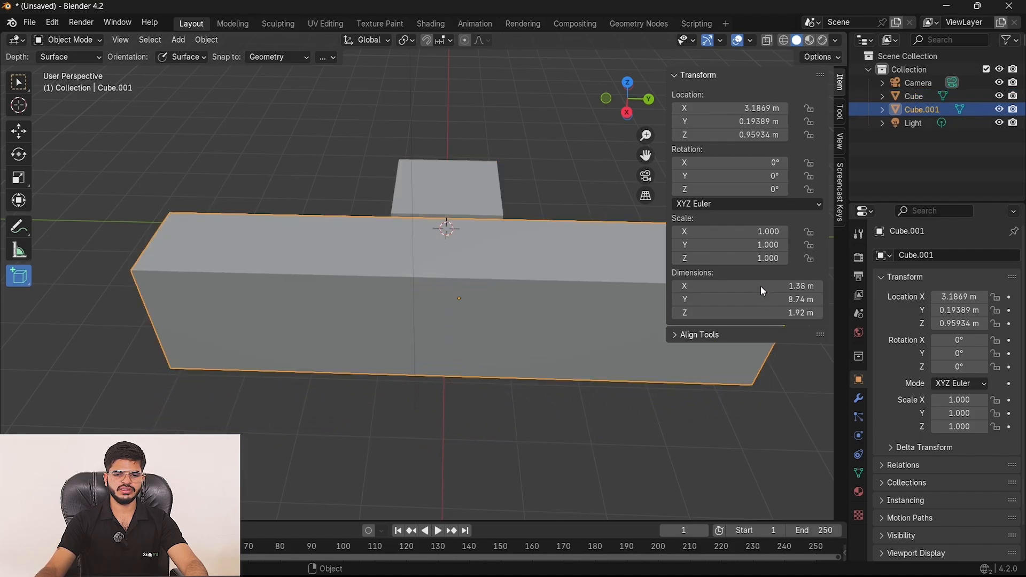
pyautogui.scroll(-4, 338, 351)
pyautogui.moveTo(337, 351); pyautogui.dragTo(291, 352, button='middle')
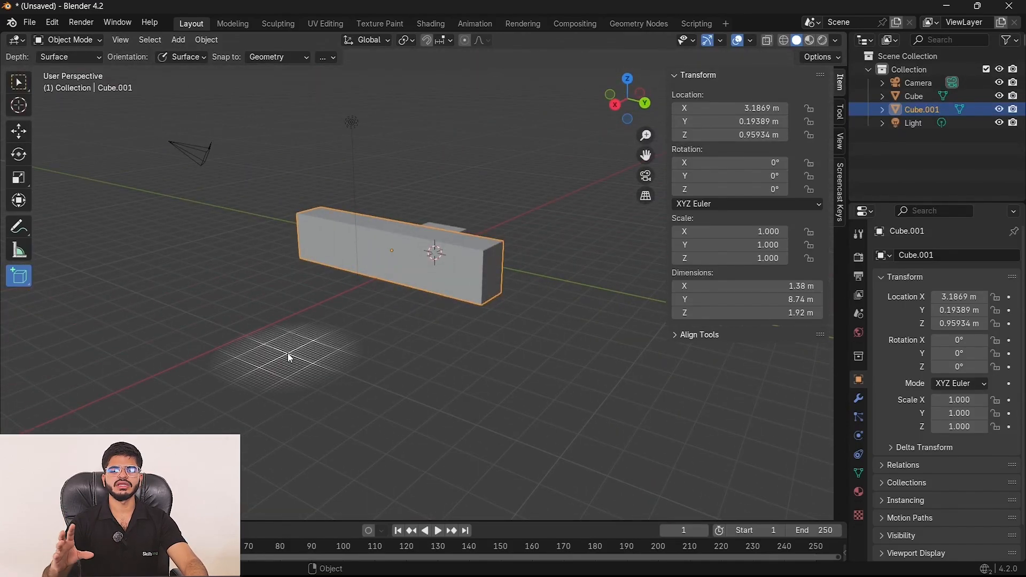
# Undo the drawn box and the cube replacement, and hide the transform values in the viewport.
pyautogui.hotkey('ctrl', 'z')
pyautogui.hotkey('ctrl', 'z')
pyautogui.hotkey('ctrl', 'z')
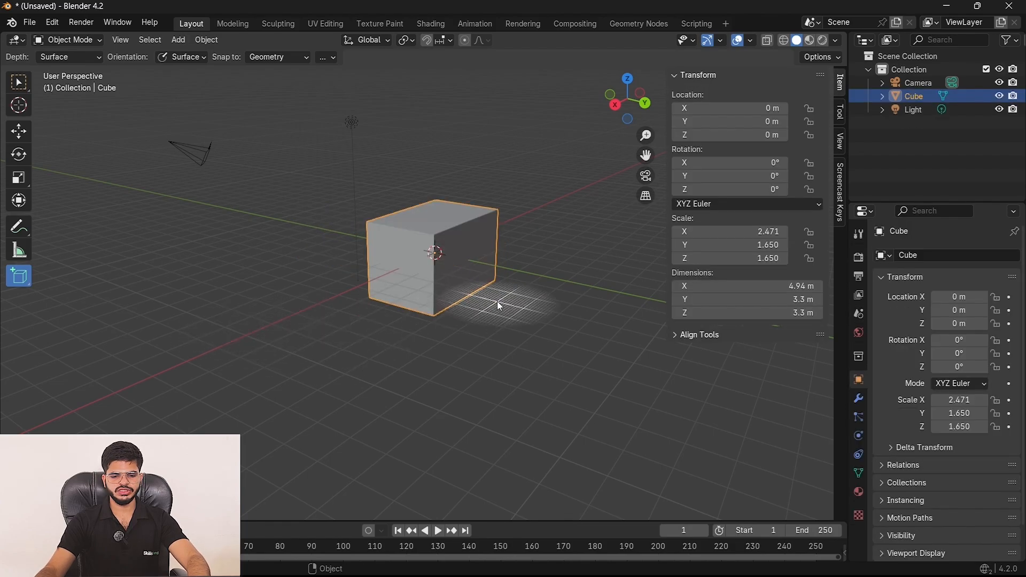
pyautogui.press('n')
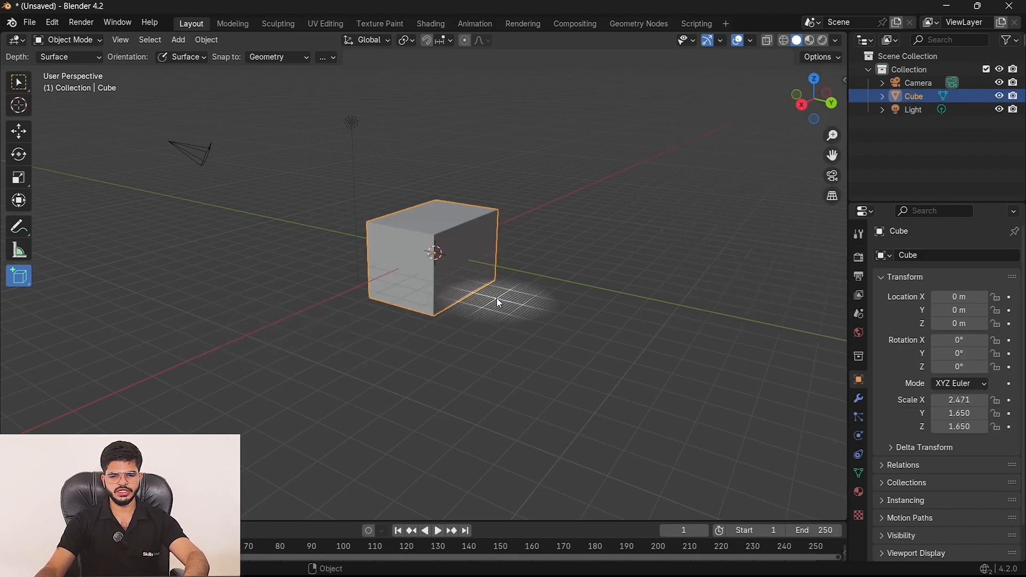
# Draw a tall UV sphere with 32 segments and 16 rings beside the cube, centred at about X 11.1, Y 0.86, Z 2.29 m.
pyautogui.click(23, 283)
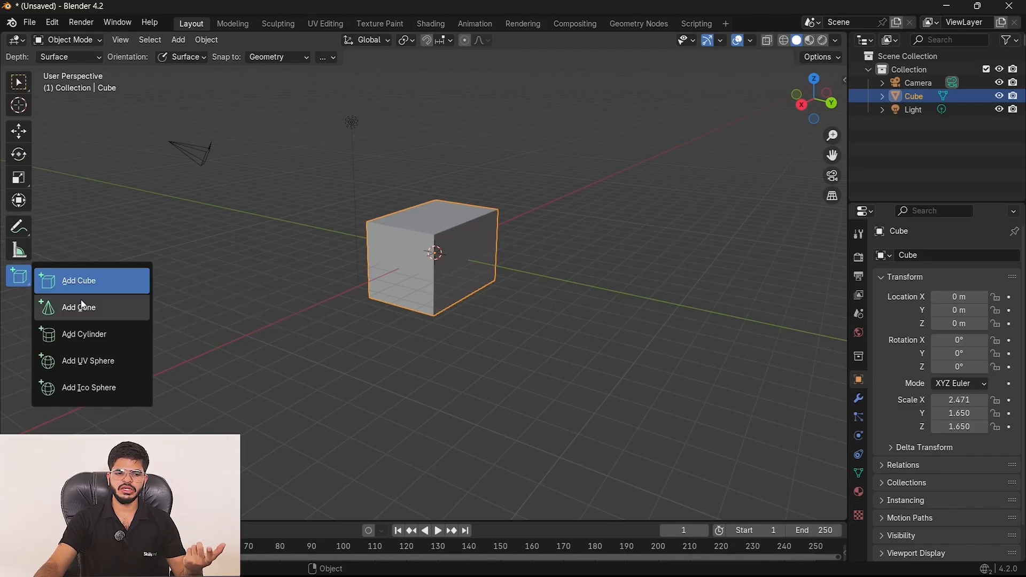
pyautogui.click(78, 361)
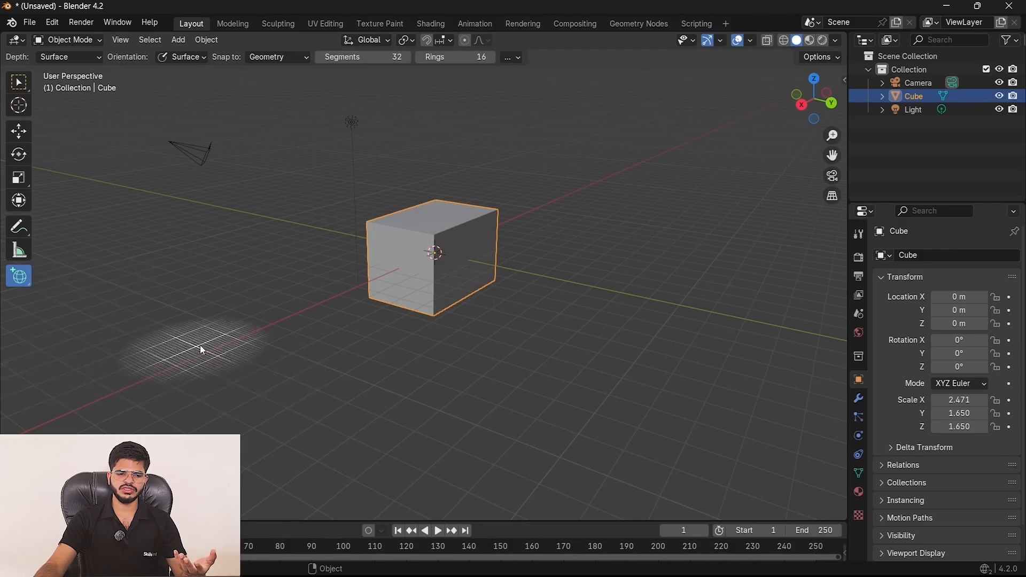
pyautogui.moveTo(162, 357); pyautogui.dragTo(306, 356)
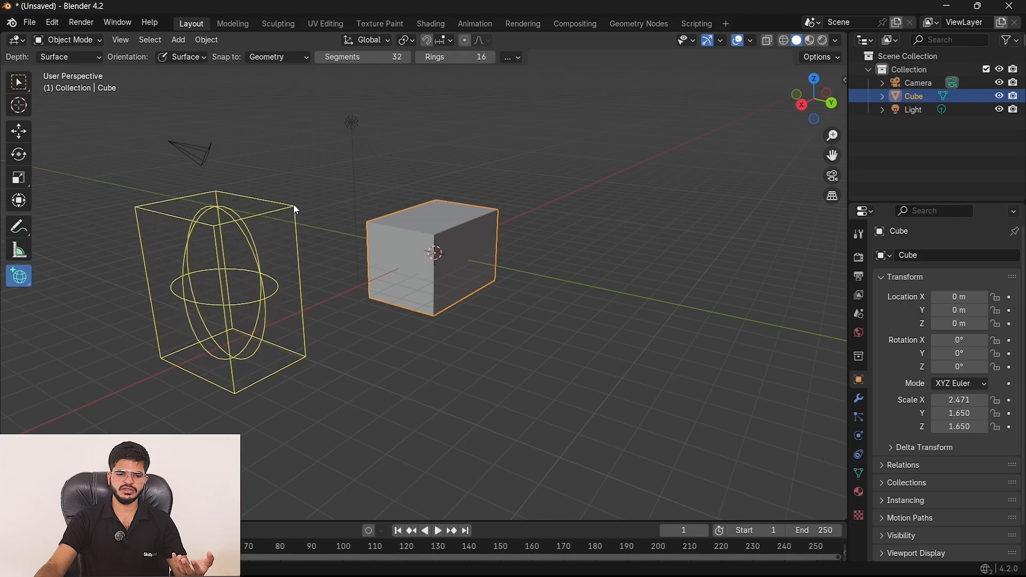
pyautogui.click(291, 203)
pyautogui.scroll(-5, 320, 347)
pyautogui.moveTo(320, 347); pyautogui.dragTo(225, 342, button='middle')
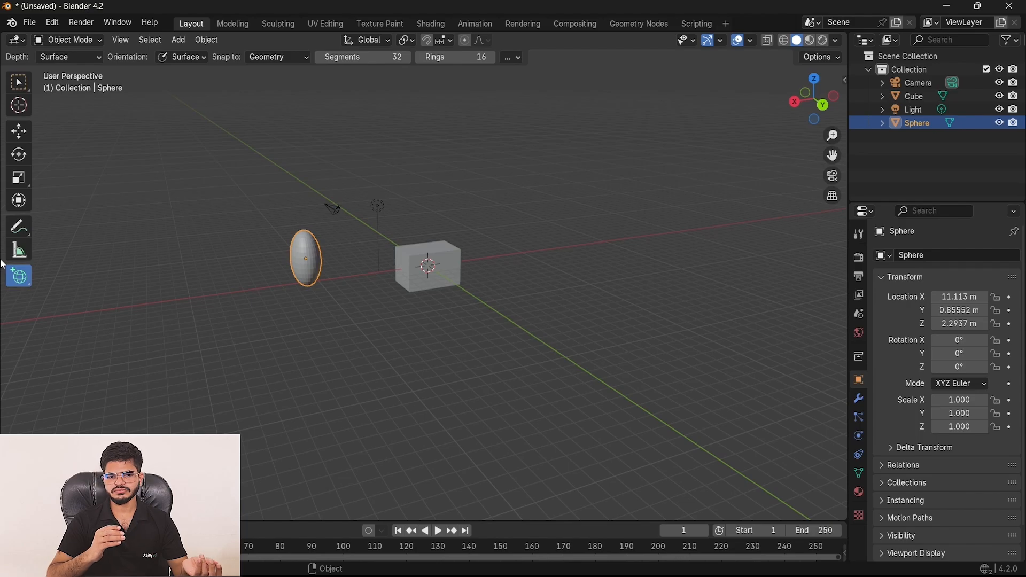
pyautogui.moveTo(348, 235); pyautogui.dragTo(422, 278, button='middle')
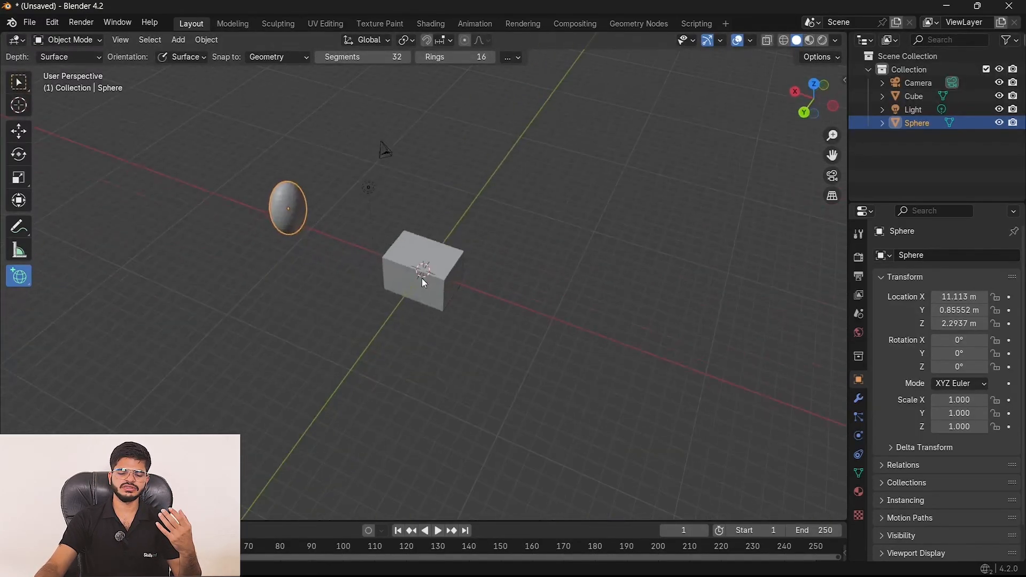